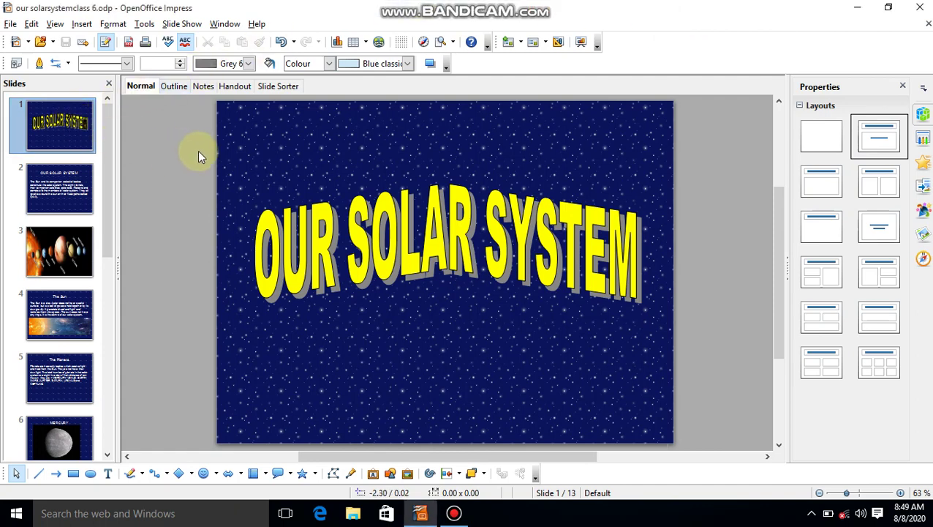
- Run the finished solar system slide show from the title through Neptune to the end
{"action": "key", "text": "F5"}
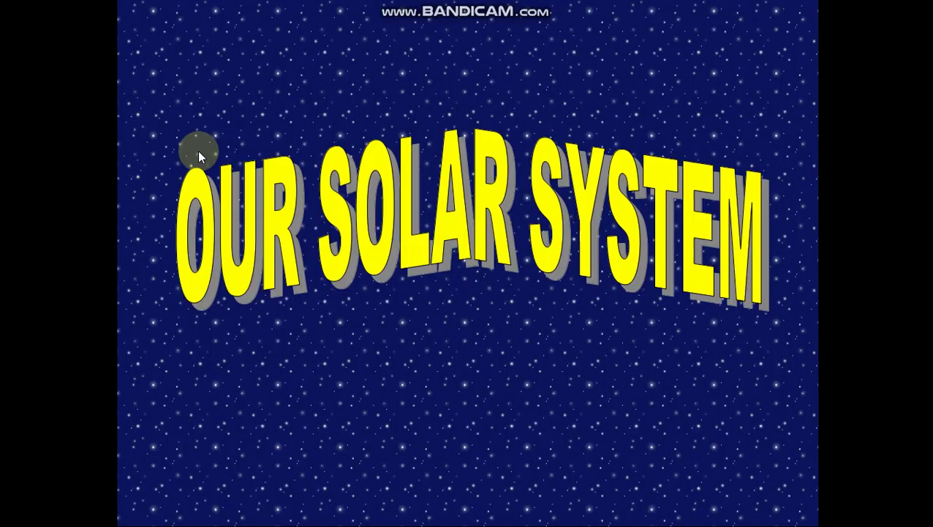
{"action": "left_click", "coordinate": [199, 152]}
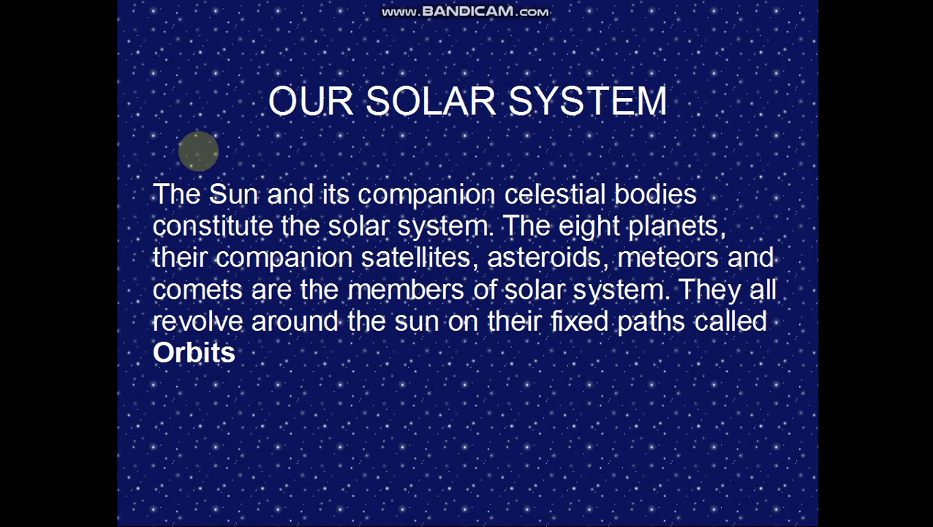
{"action": "left_click", "coordinate": [199, 152]}
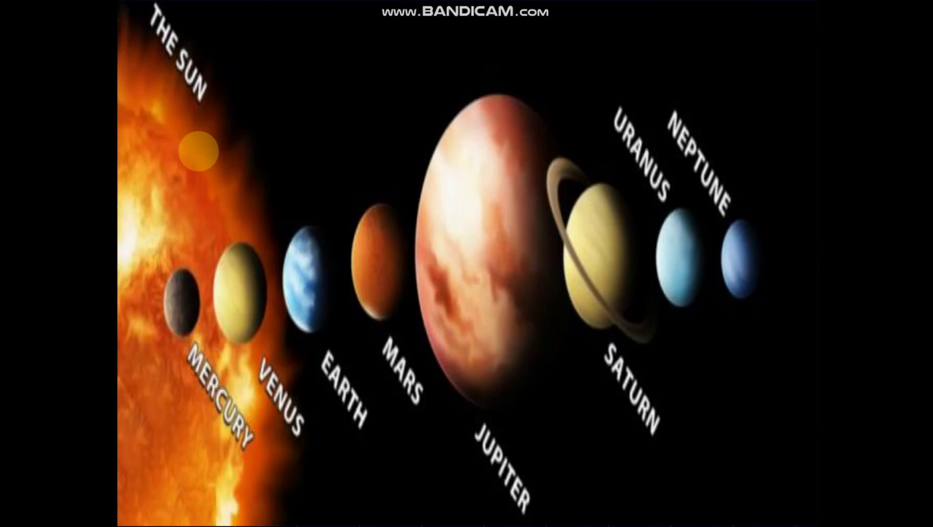
{"action": "left_click", "coordinate": [199, 152]}
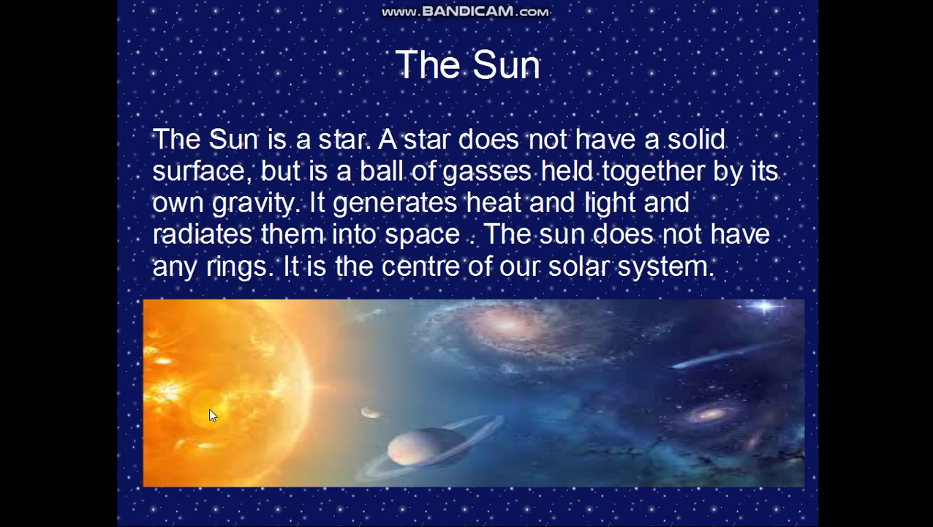
{"action": "left_click", "coordinate": [245, 397]}
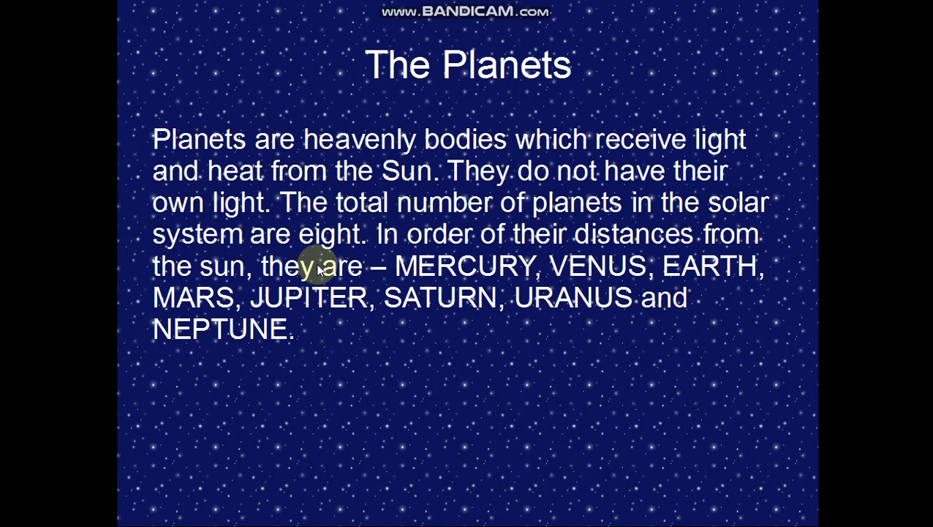
{"action": "left_click", "coordinate": [285, 344]}
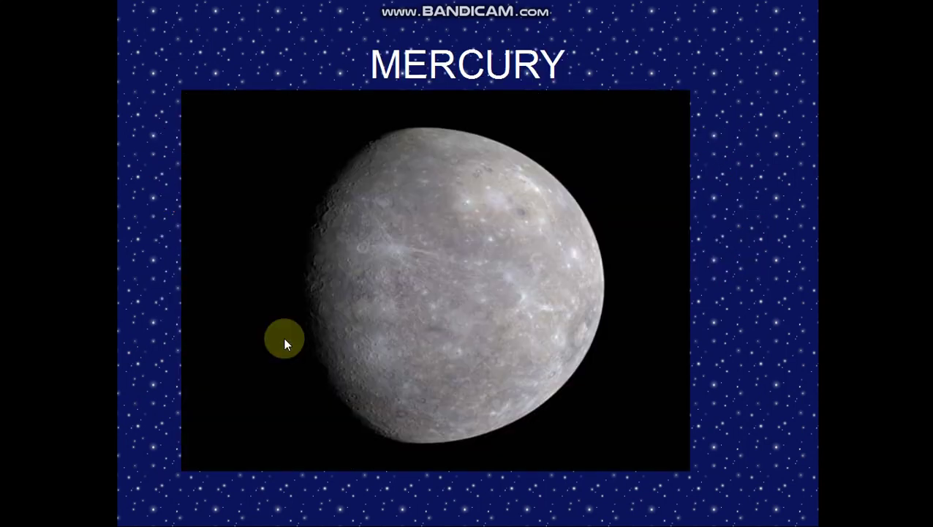
{"action": "left_click", "coordinate": [284, 339]}
{"action": "left_click", "coordinate": [285, 343]}
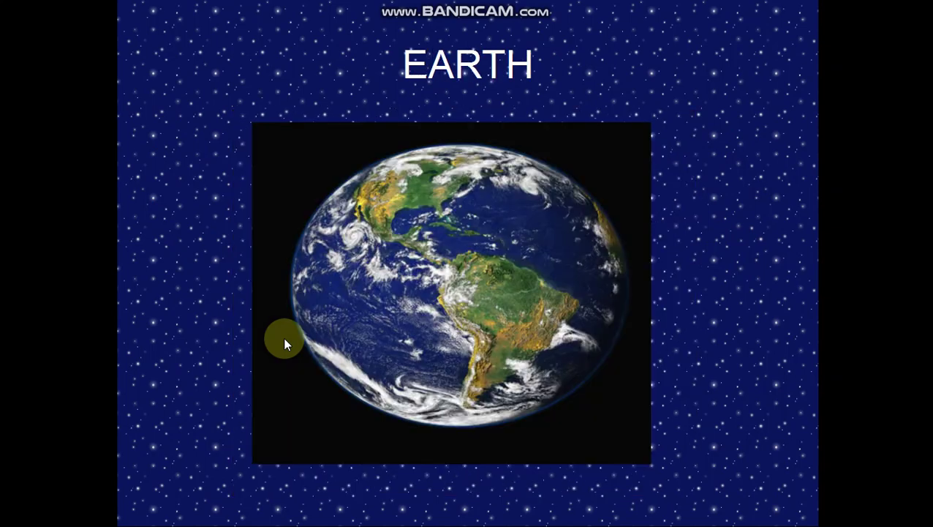
{"action": "left_click", "coordinate": [285, 343]}
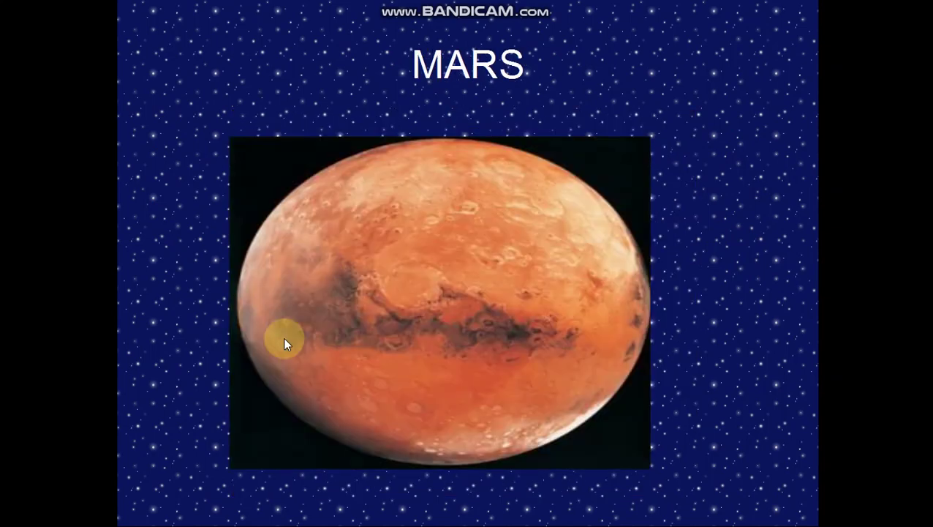
{"action": "left_click", "coordinate": [285, 344]}
{"action": "left_click", "coordinate": [285, 344]}
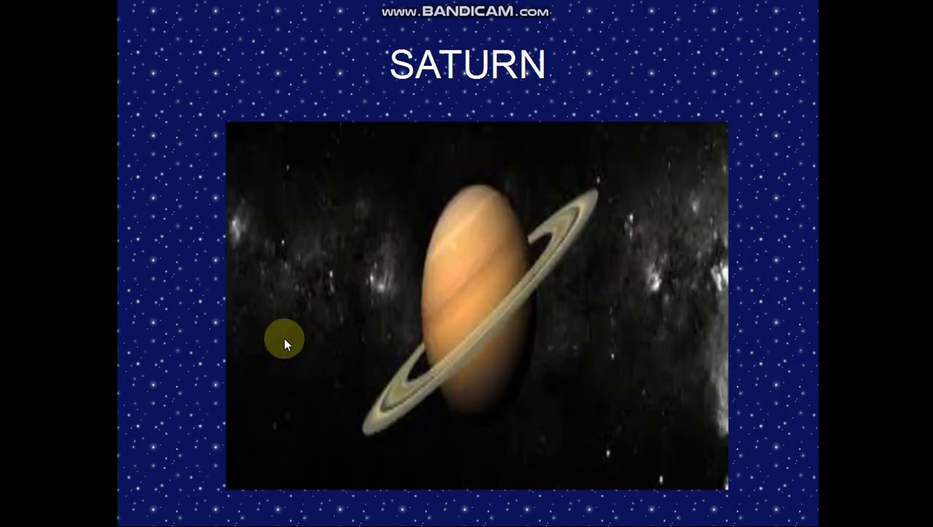
{"action": "left_click", "coordinate": [285, 344]}
{"action": "left_click", "coordinate": [285, 344]}
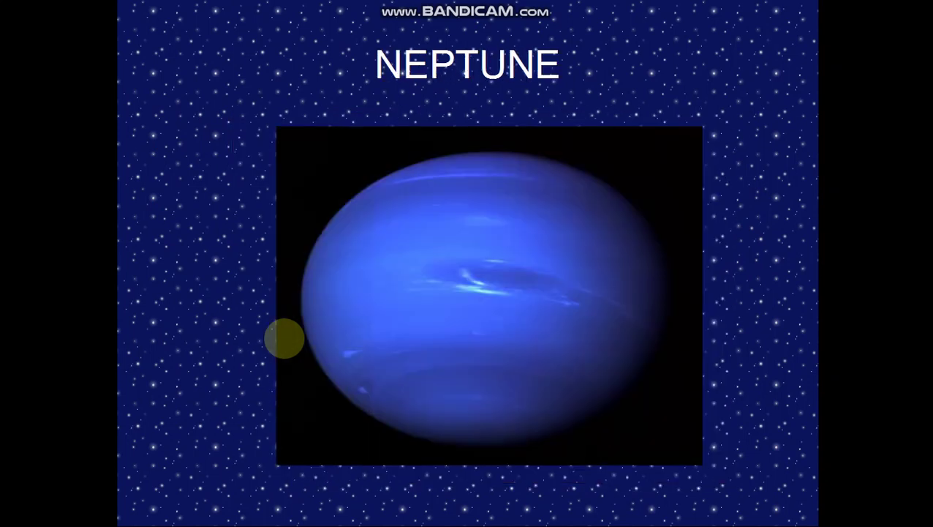
{"action": "left_click", "coordinate": [285, 341]}
{"action": "left_click", "coordinate": [284, 341]}
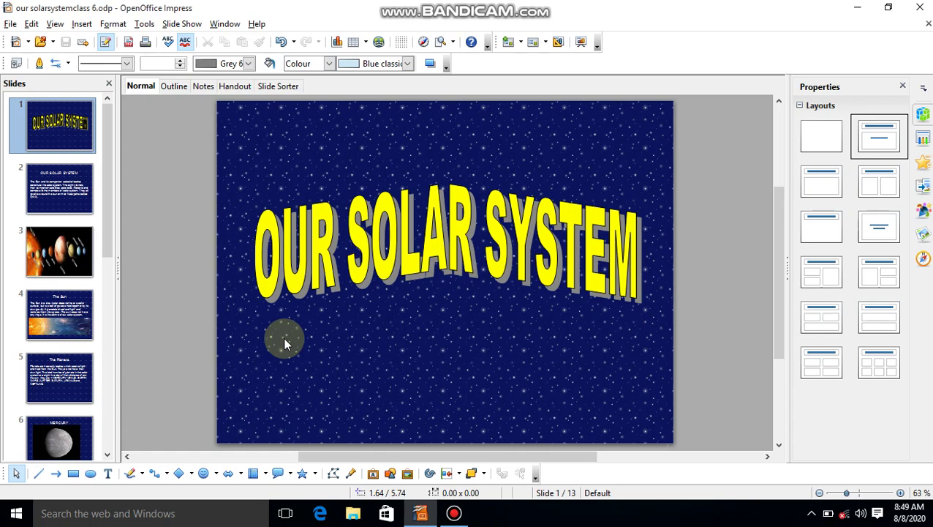
- Create the new presentation Untitled 1 and give its slide the Blank Slide layout
{"action": "key", "text": "ctrl+n"}
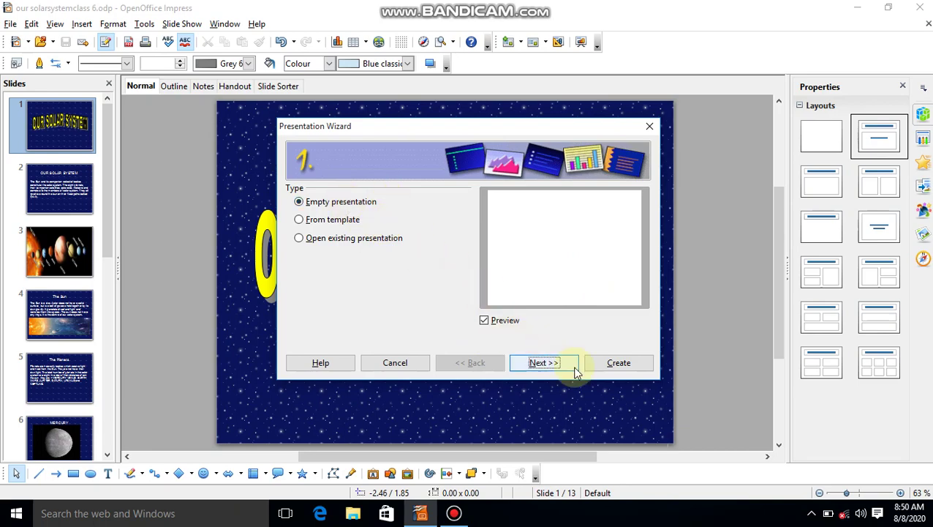
{"action": "left_click", "coordinate": [621, 358]}
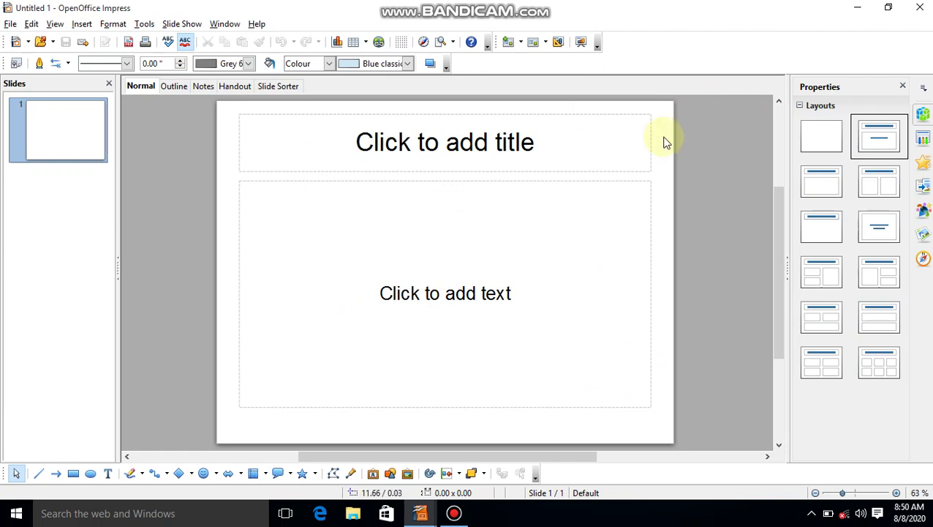
{"action": "left_click", "coordinate": [825, 141]}
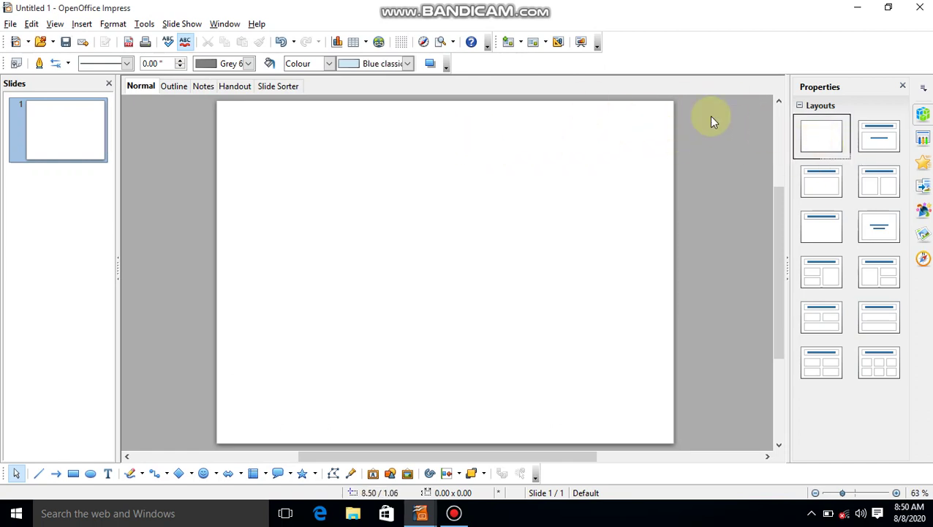
{"action": "left_click", "coordinate": [922, 135]}
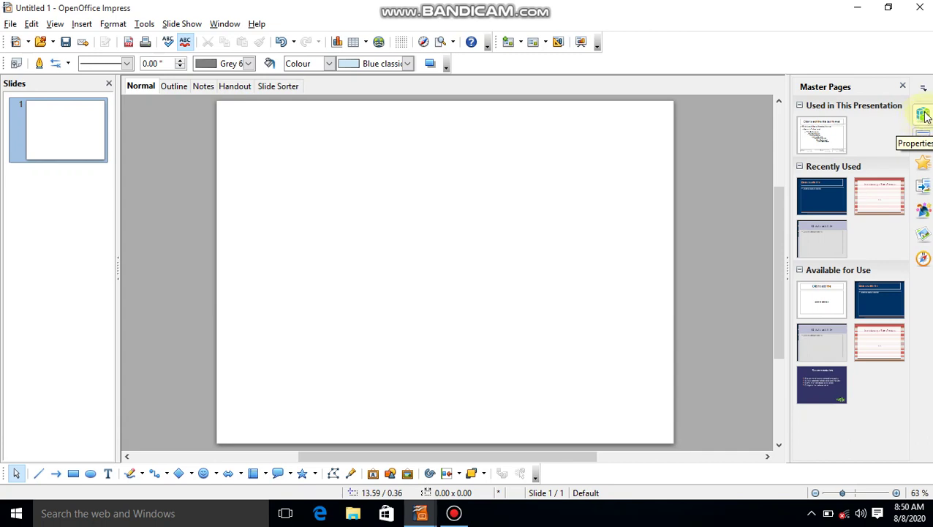
{"action": "left_click", "coordinate": [924, 117]}
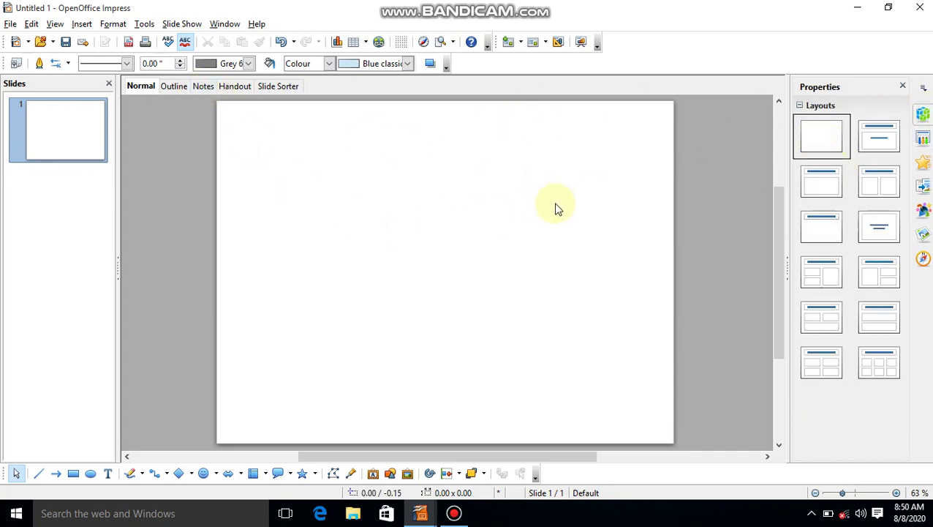
- Set the Space bitmap as the background fill and apply it to all pages
{"action": "right_click", "coordinate": [655, 212]}
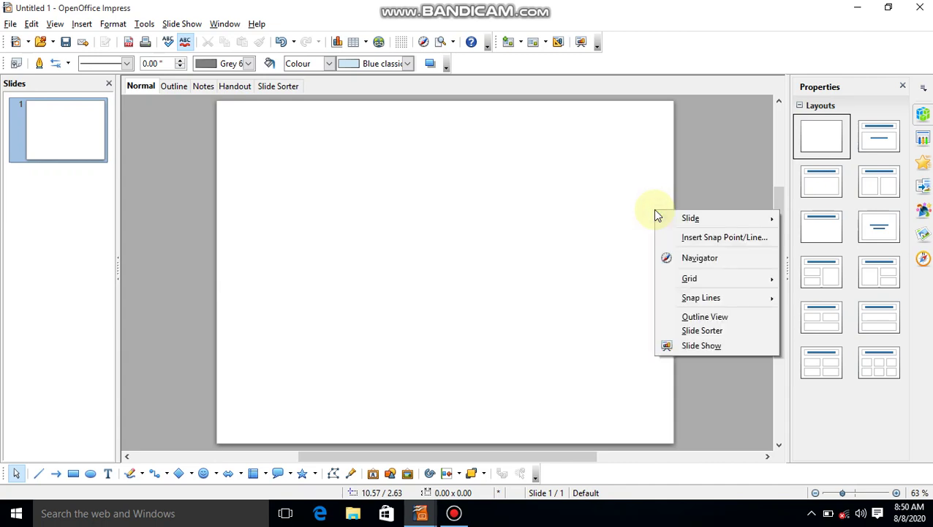
{"action": "left_click", "coordinate": [669, 219]}
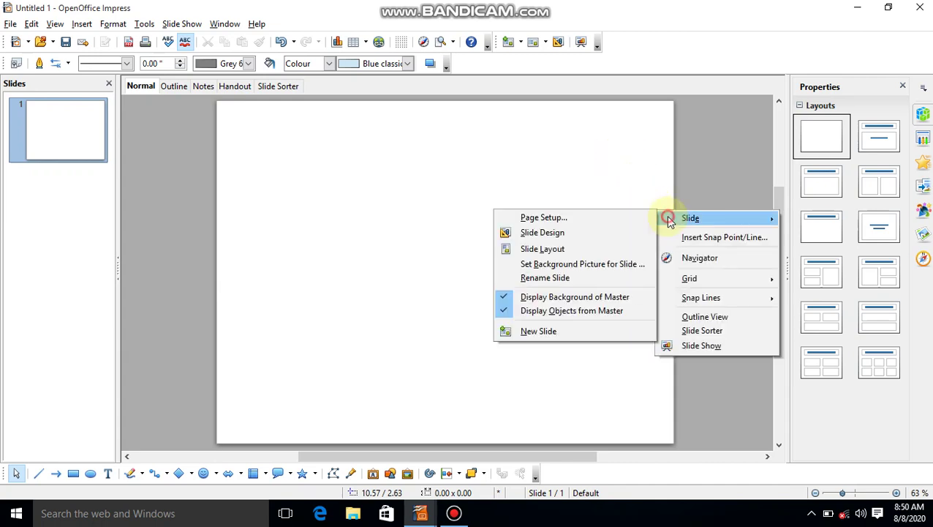
{"action": "left_click", "coordinate": [621, 220]}
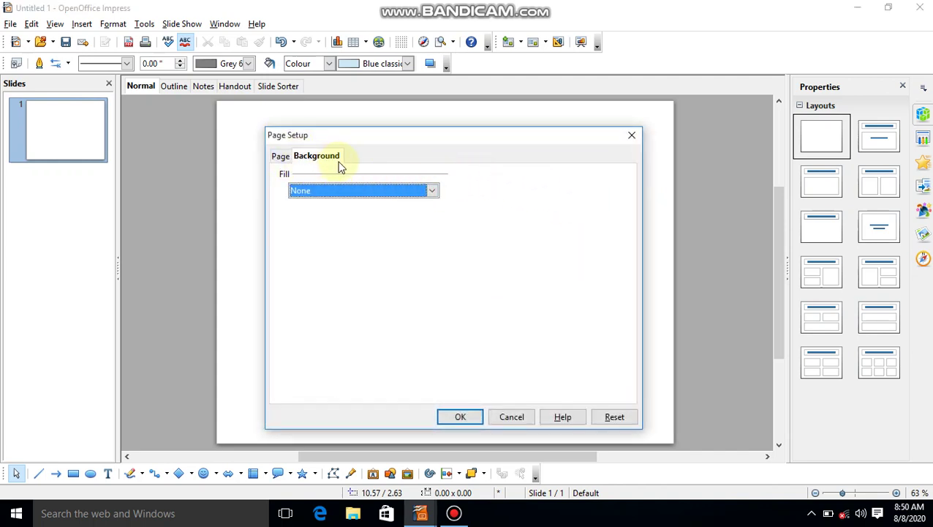
{"action": "left_click", "coordinate": [431, 190]}
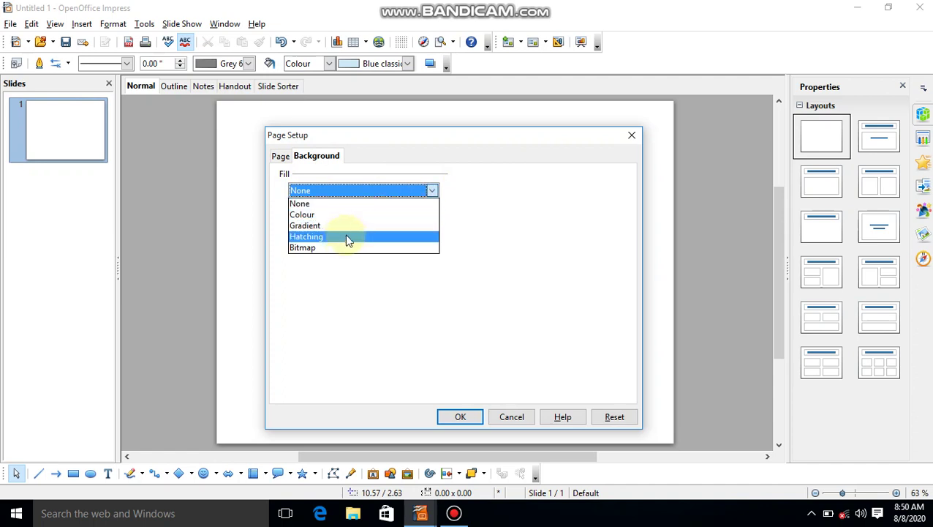
{"action": "left_click", "coordinate": [336, 251]}
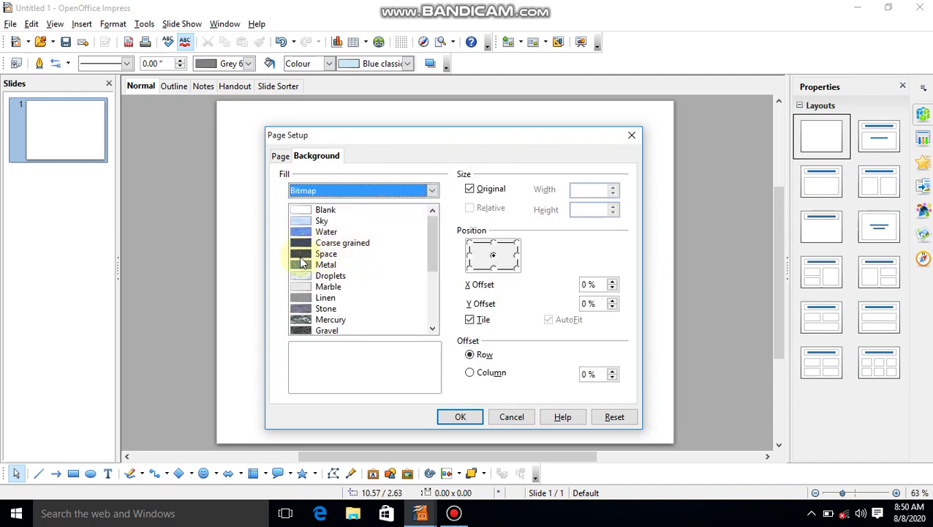
{"action": "left_click", "coordinate": [305, 255]}
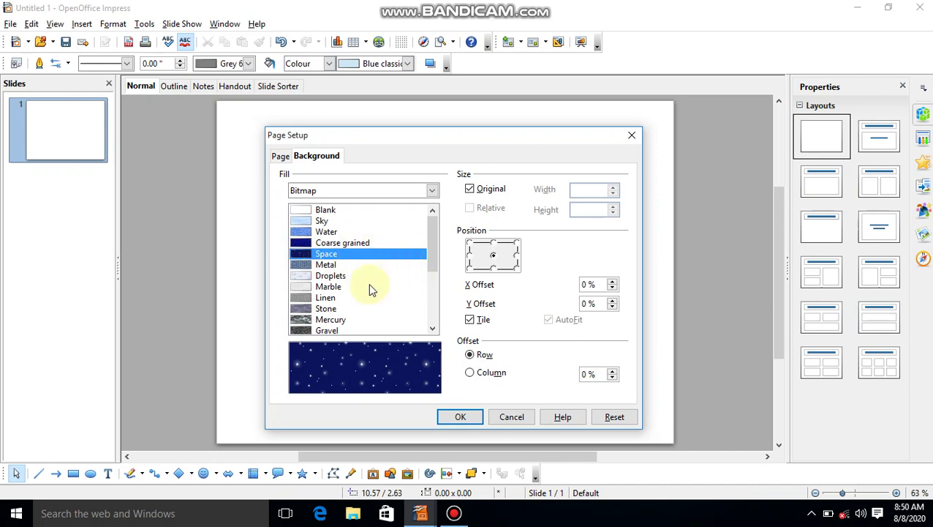
{"action": "left_click", "coordinate": [461, 417]}
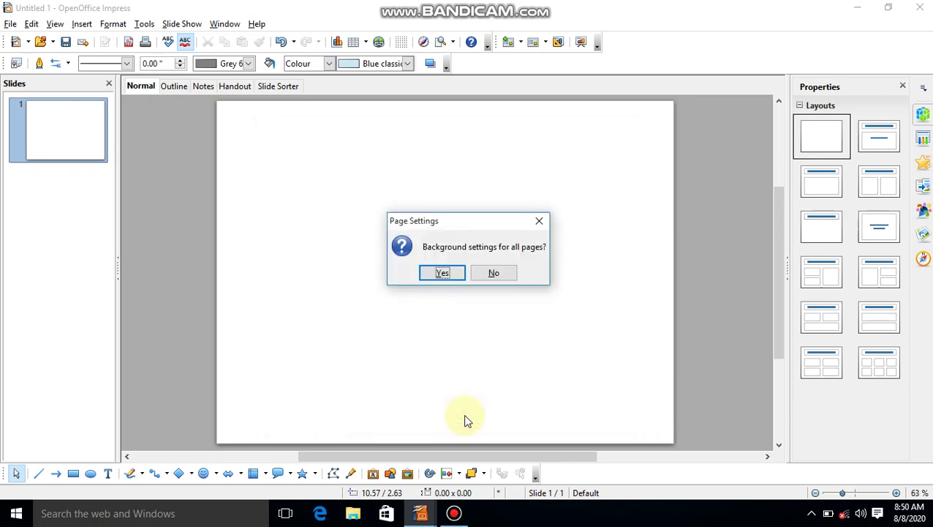
{"action": "left_click", "coordinate": [460, 275]}
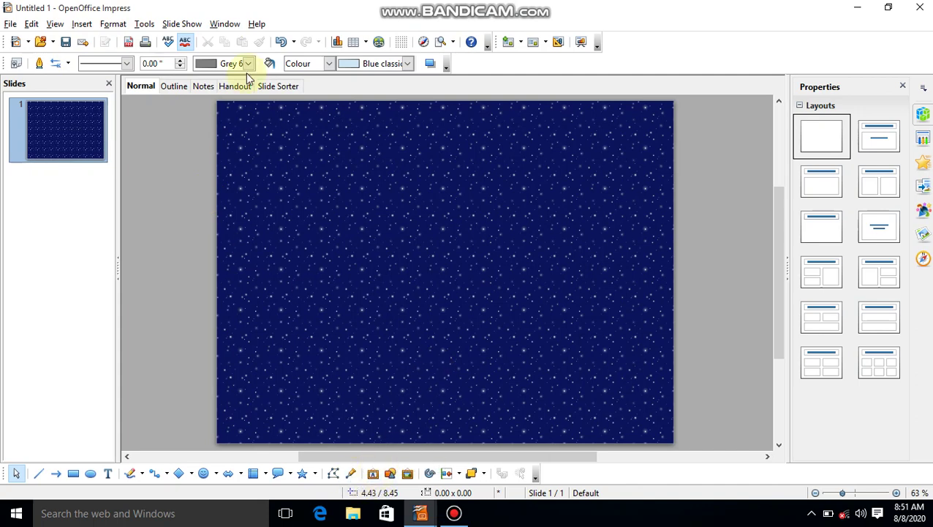
- Show the Fontwork toolbar from the View menu's toolbars list
{"action": "left_click", "coordinate": [52, 25]}
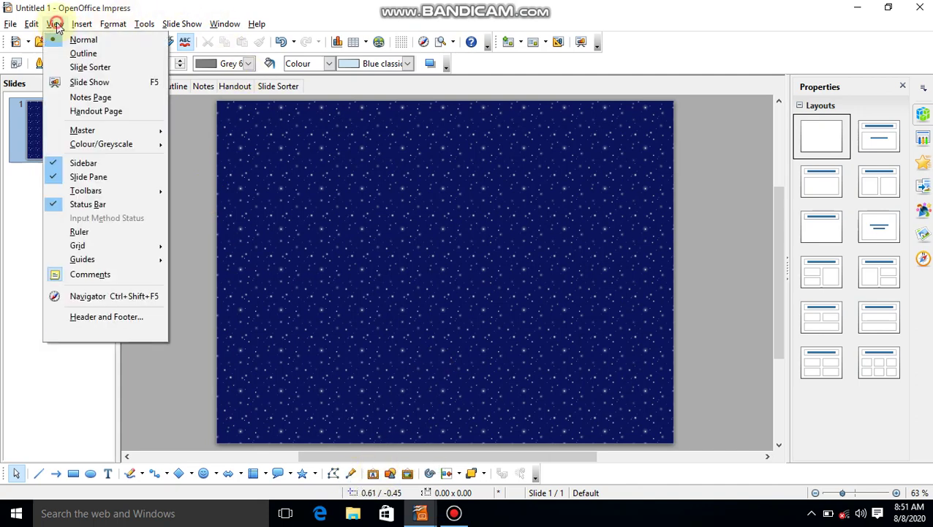
{"action": "left_click", "coordinate": [57, 25]}
{"action": "left_click", "coordinate": [57, 25]}
{"action": "mouse_move", "coordinate": [85, 191]}
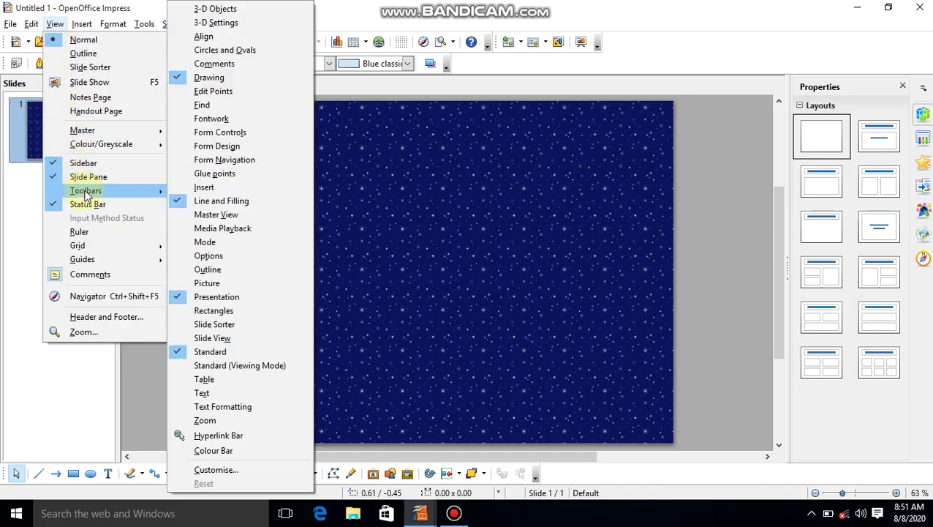
{"action": "left_click", "coordinate": [240, 119]}
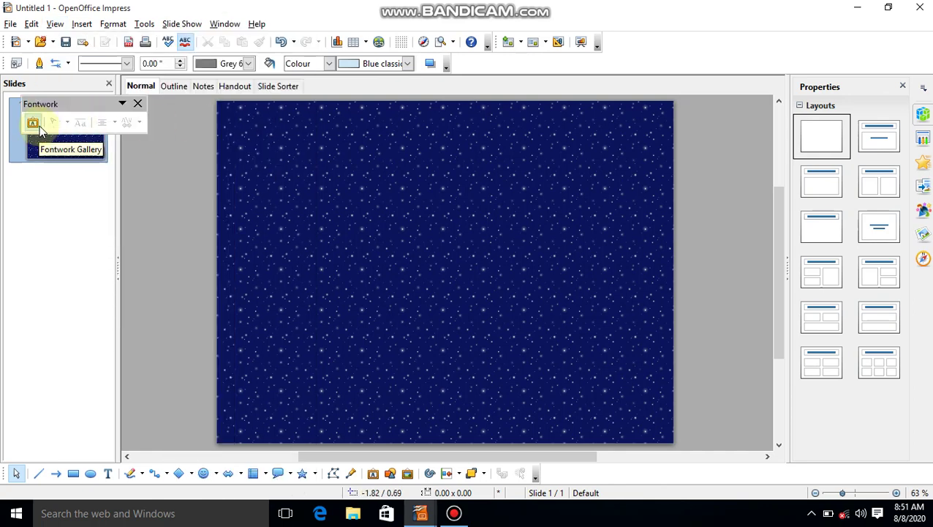
- Insert the yellow, grey-shadowed style from the Fontwork Gallery onto the slide
{"action": "left_click", "coordinate": [40, 125]}
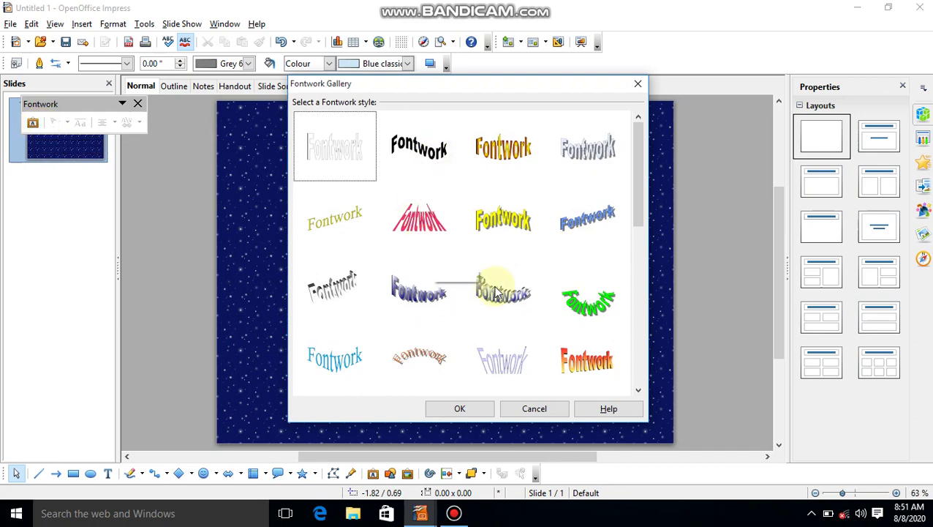
{"action": "left_click_drag", "start_coordinate": [635, 184], "coordinate": [635, 205]}
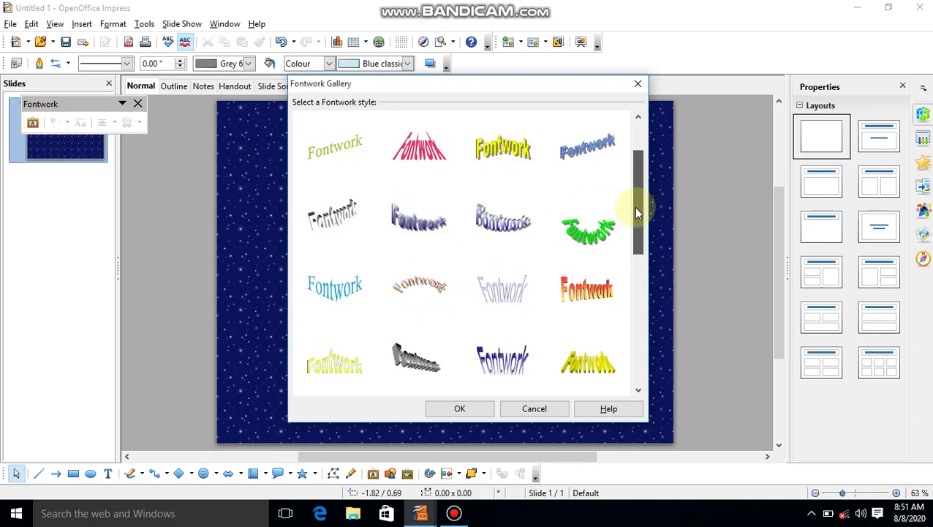
{"action": "left_click", "coordinate": [517, 154]}
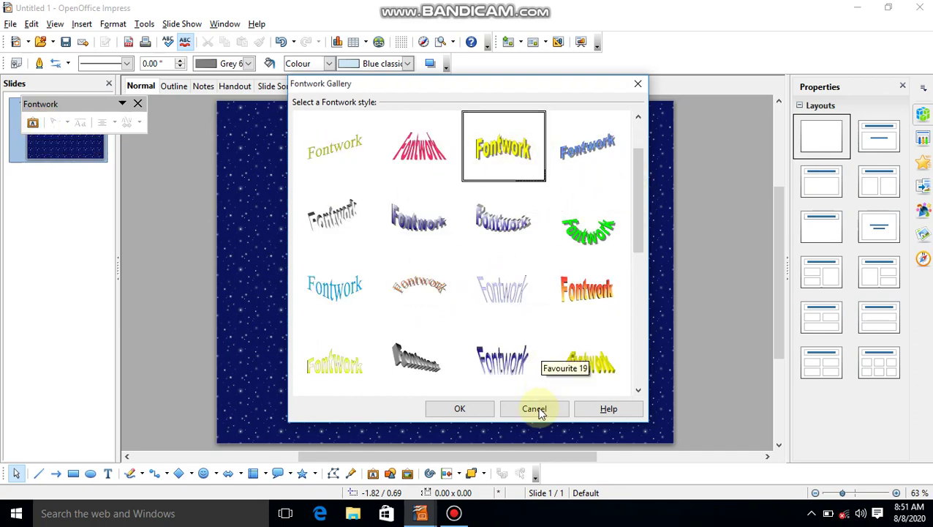
{"action": "left_click", "coordinate": [461, 408]}
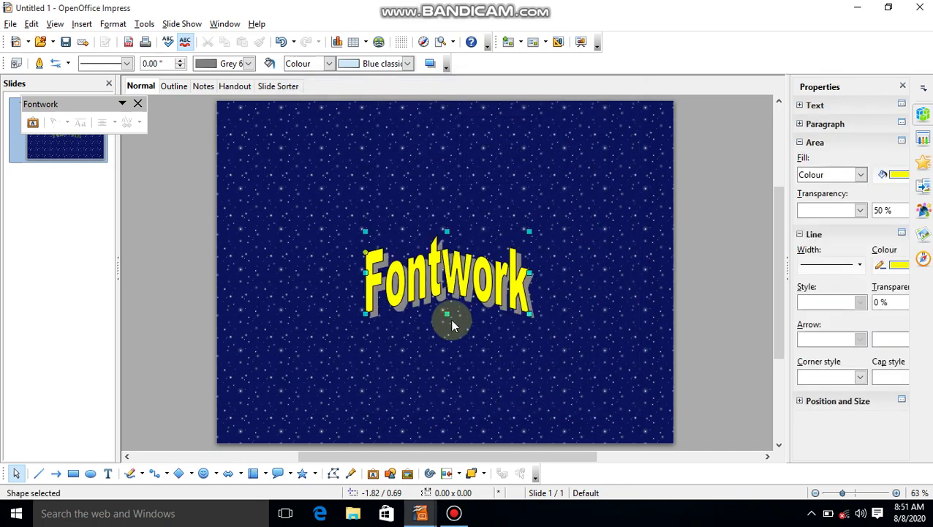
- Change the Fontwork text to 'Our solar system'
{"action": "left_click", "coordinate": [474, 285]}
{"action": "left_click_drag", "start_coordinate": [457, 277], "coordinate": [448, 365]}
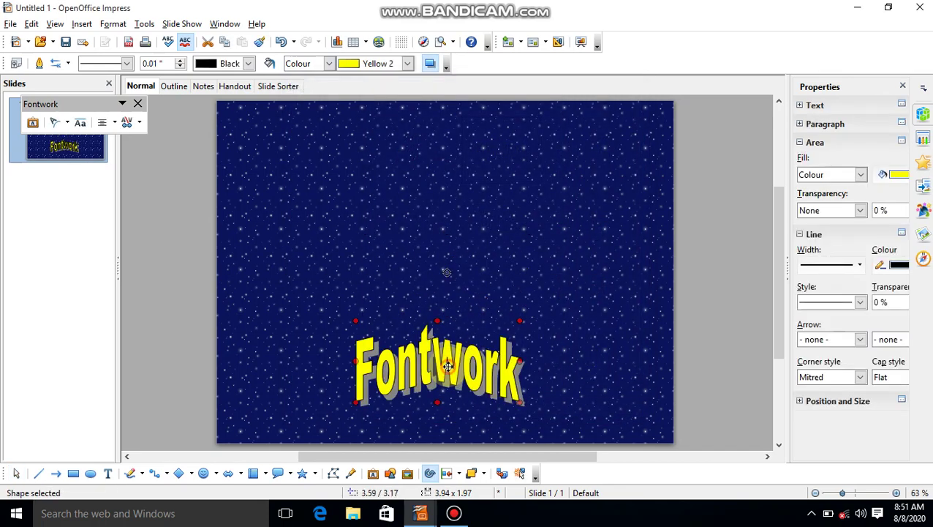
{"action": "right_click", "coordinate": [444, 335]}
{"action": "left_click", "coordinate": [422, 233]}
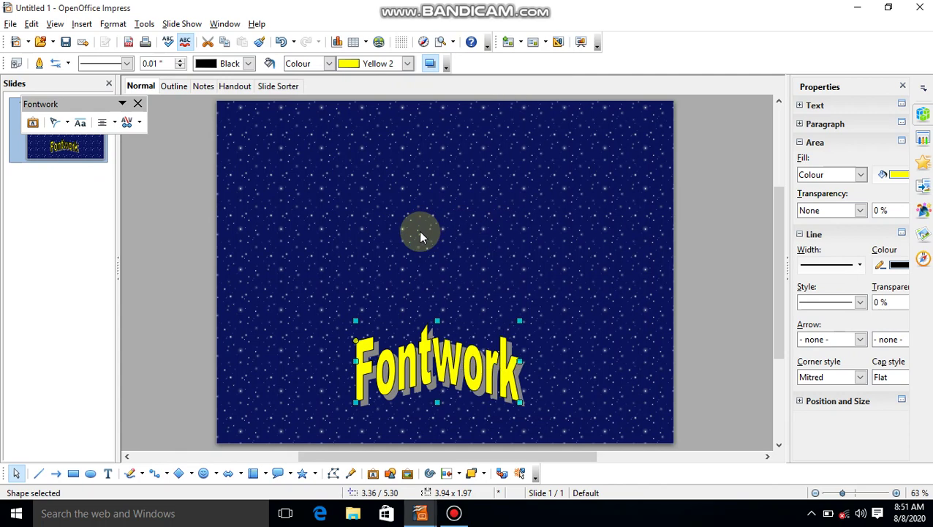
{"action": "double_click", "coordinate": [451, 379]}
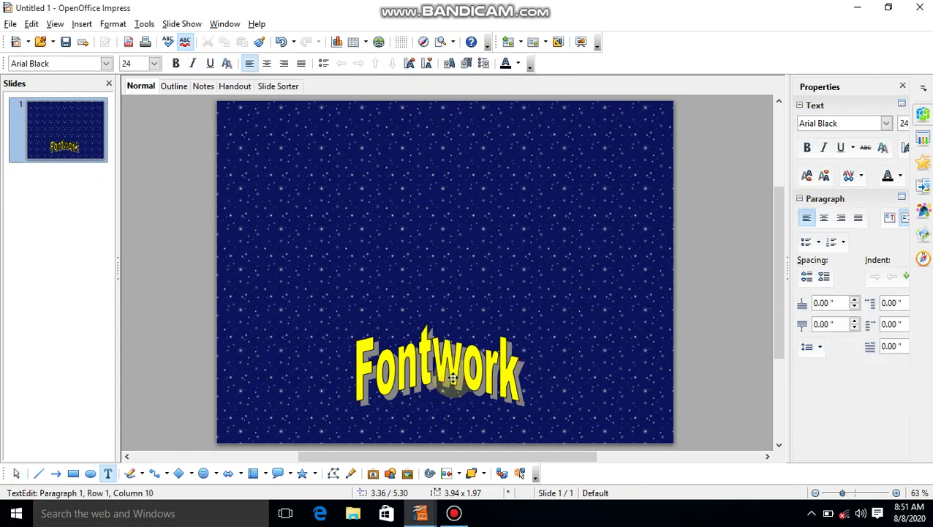
{"action": "type", "text": "Our solar"}
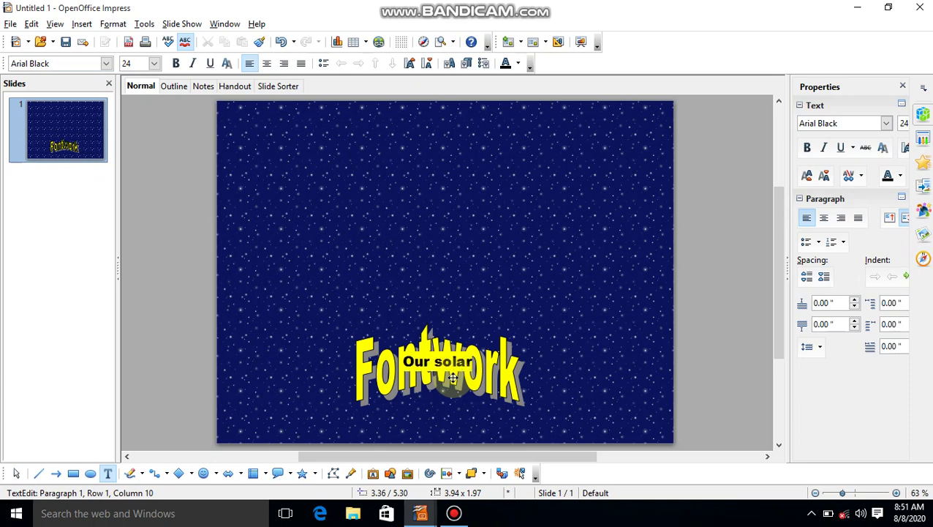
{"action": "type", "text": " s"}
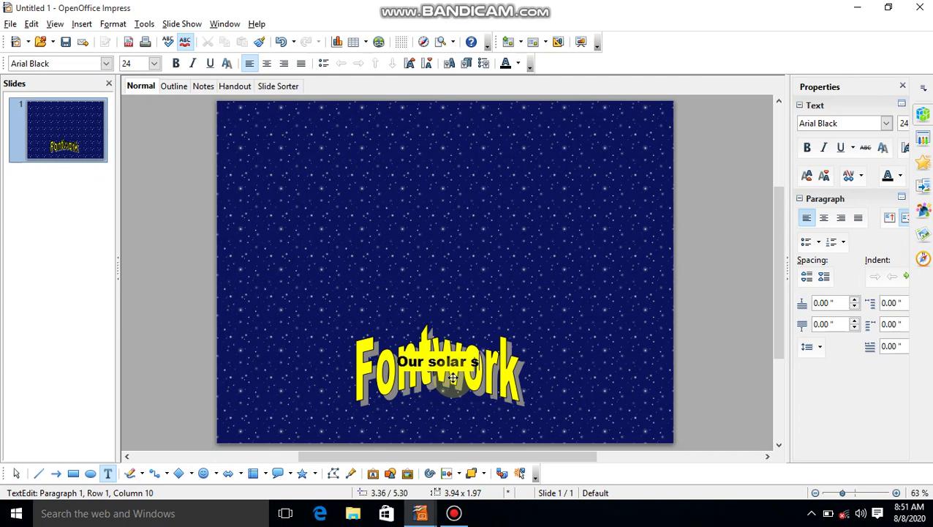
{"action": "type", "text": "ystem"}
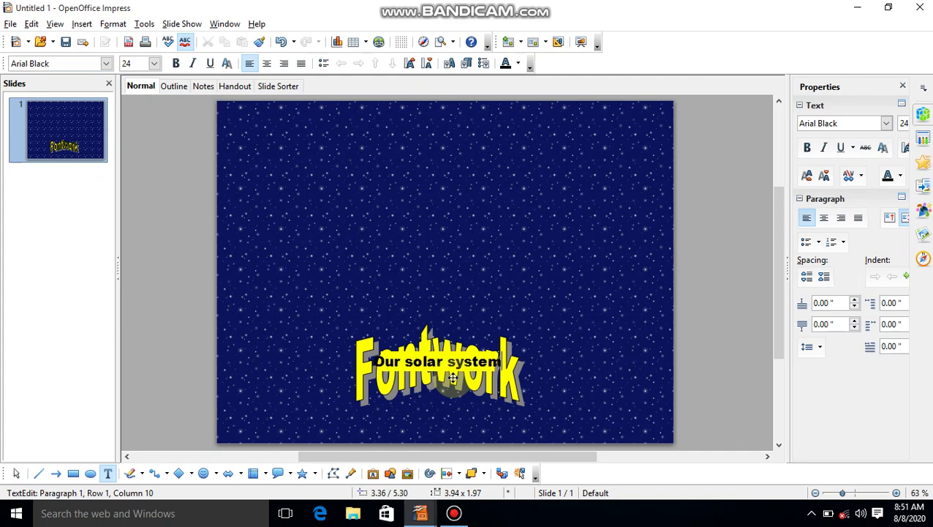
{"action": "left_click", "coordinate": [536, 312]}
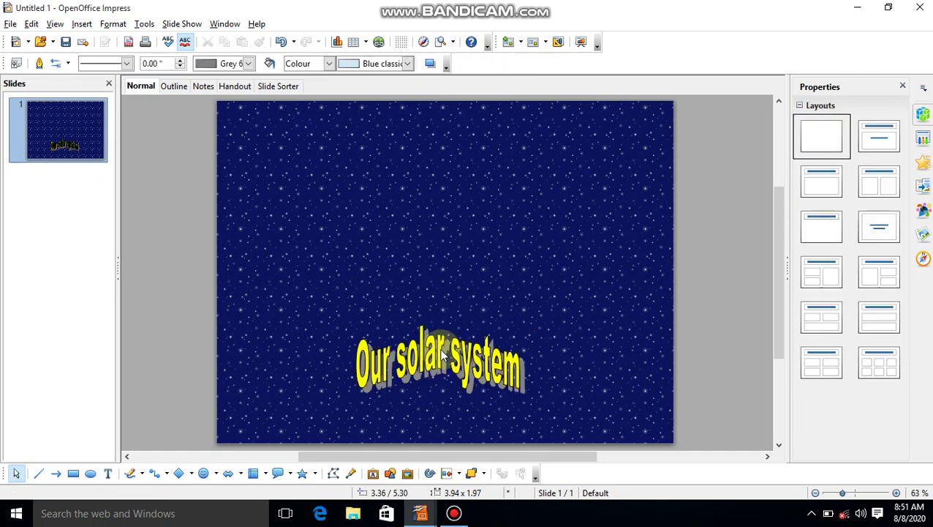
- Move the Fontwork title to the upper slide area and stretch it wider and taller
{"action": "left_click", "coordinate": [428, 365]}
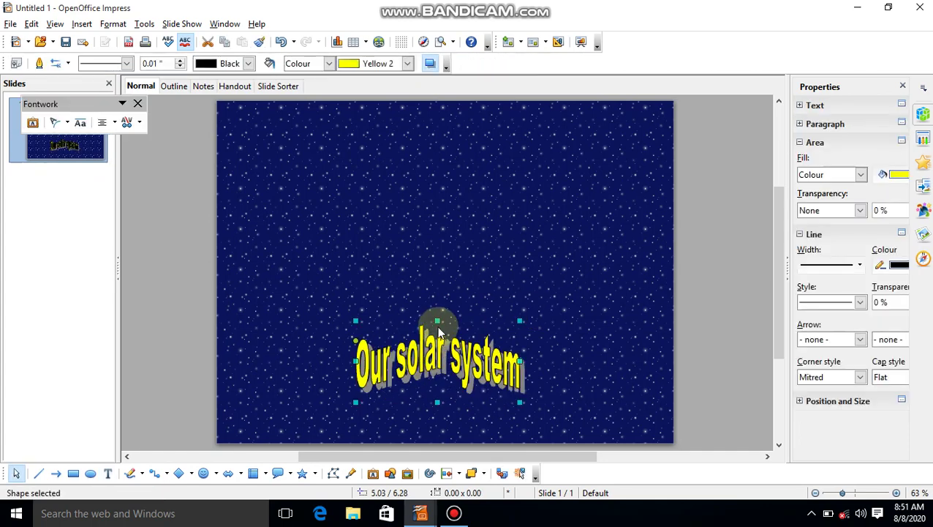
{"action": "left_click_drag", "start_coordinate": [431, 361], "coordinate": [410, 215]}
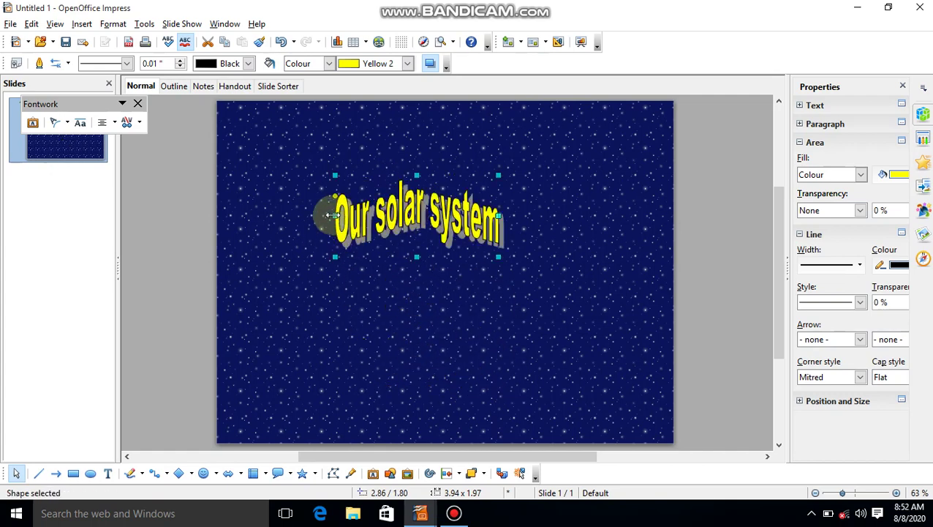
{"action": "left_click_drag", "start_coordinate": [335, 216], "coordinate": [279, 223]}
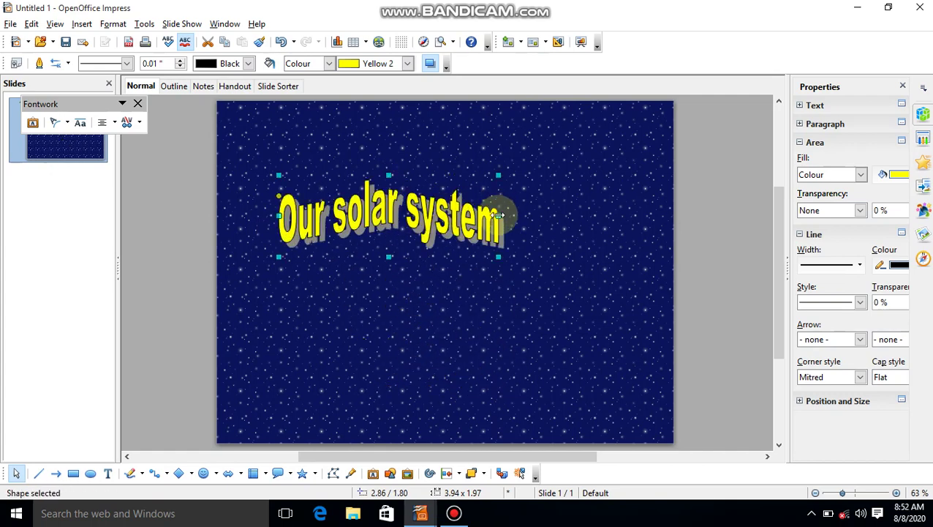
{"action": "left_click_drag", "start_coordinate": [559, 213], "coordinate": [591, 212]}
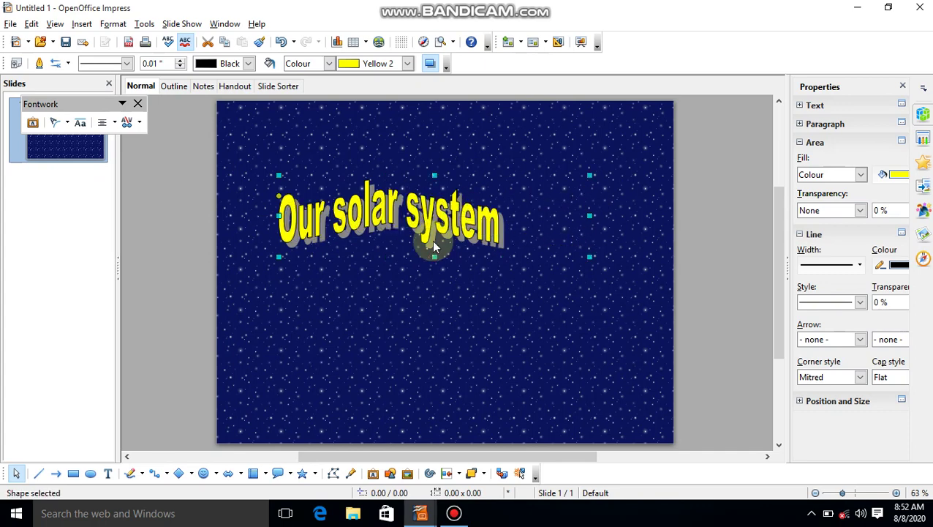
{"action": "left_click_drag", "start_coordinate": [434, 256], "coordinate": [432, 326]}
{"action": "left_click", "coordinate": [258, 189]}
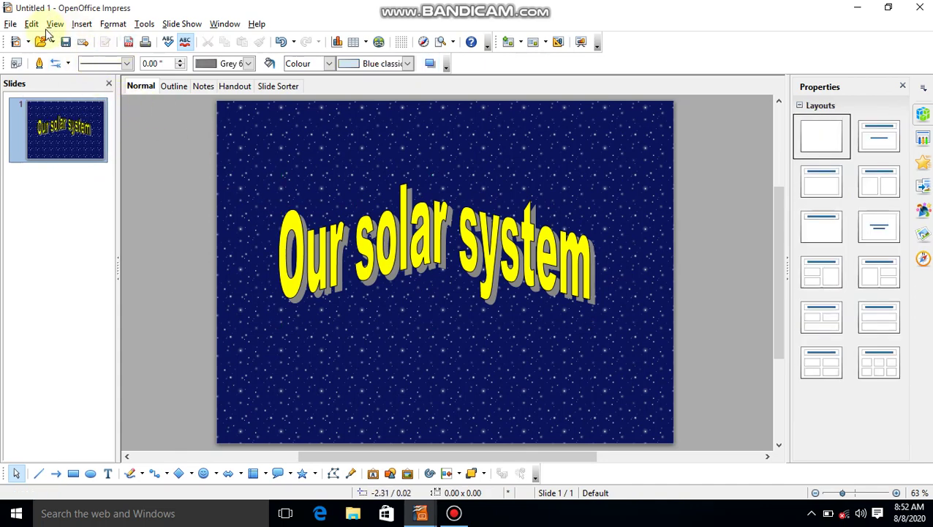
- Insert slide 2 with the Title, Content layout and title it 'our solar system'
{"action": "left_click", "coordinate": [82, 23]}
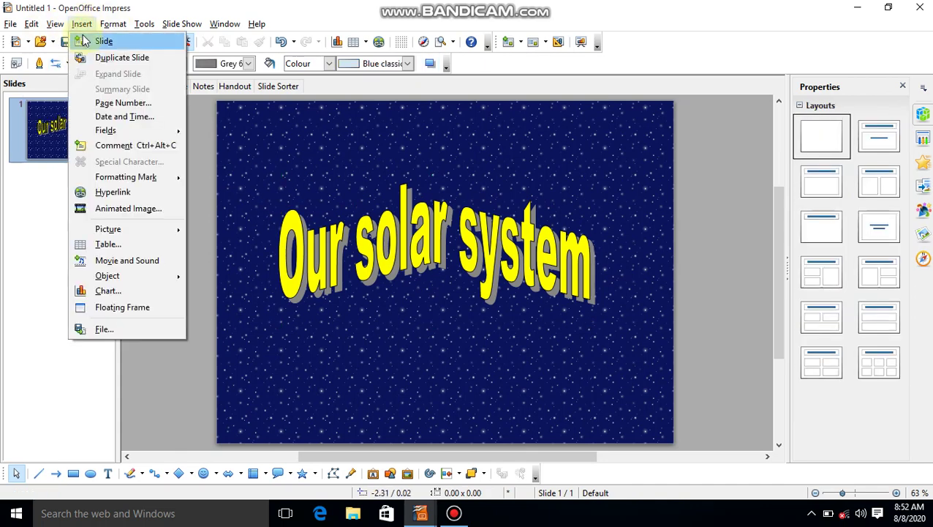
{"action": "left_click", "coordinate": [86, 40]}
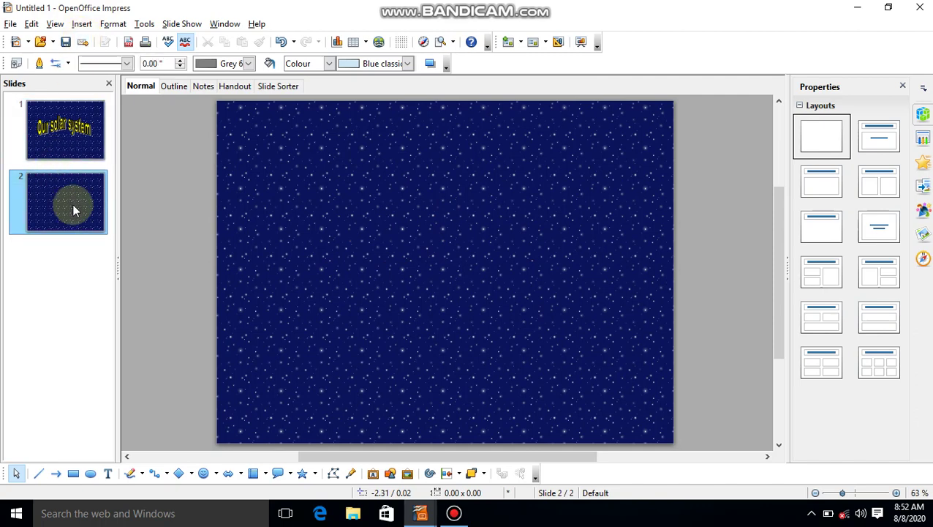
{"action": "left_click", "coordinate": [882, 143]}
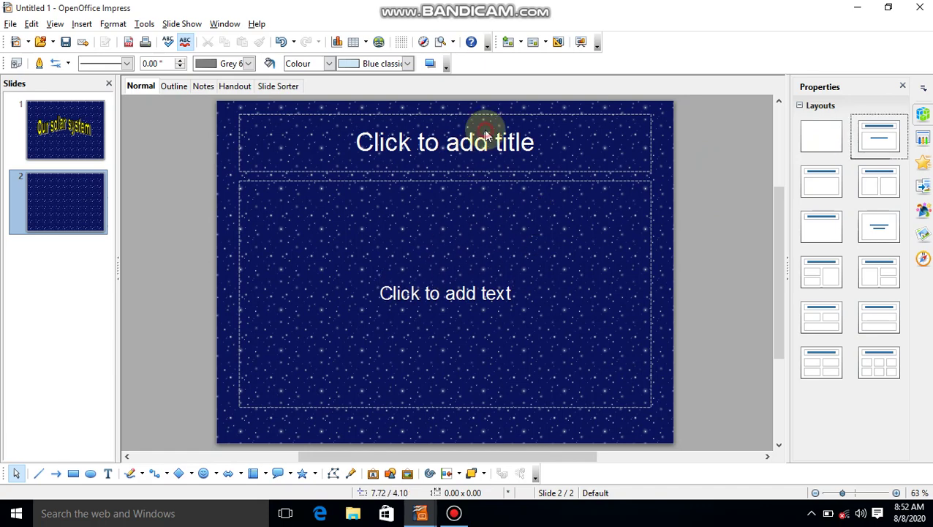
{"action": "left_click", "coordinate": [461, 139]}
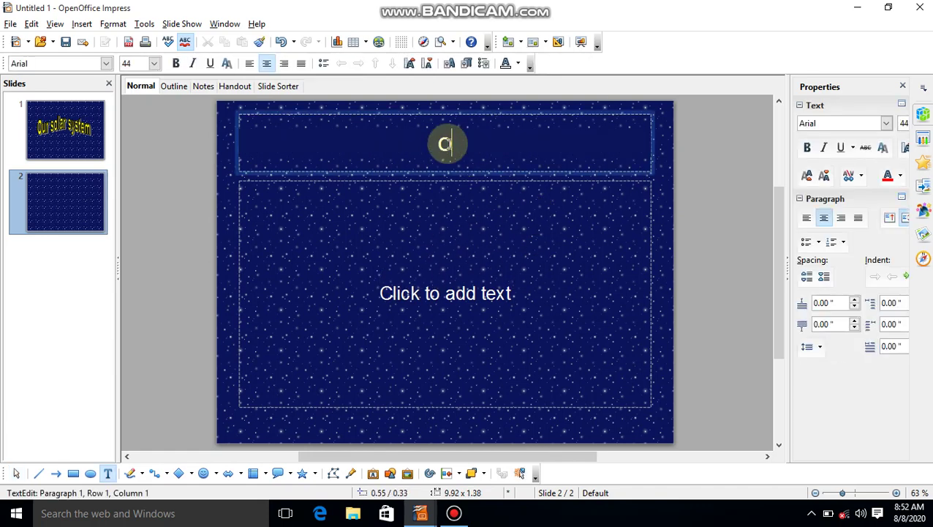
{"action": "type", "text": "our sol"}
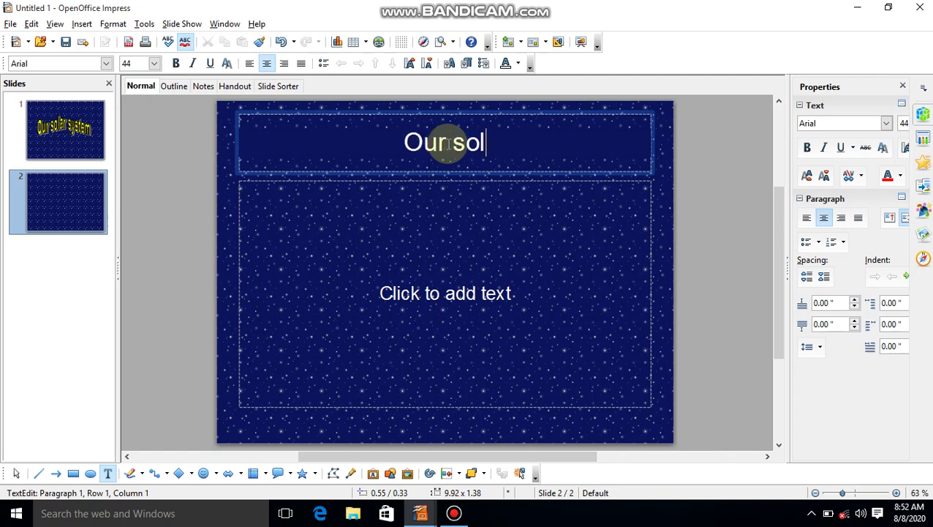
{"action": "type", "text": "ar system"}
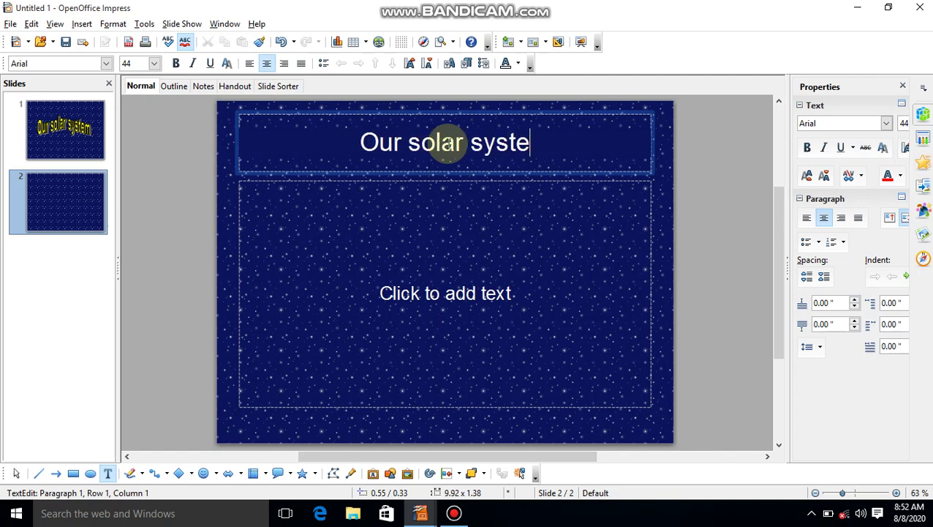
{"action": "left_click", "coordinate": [327, 239]}
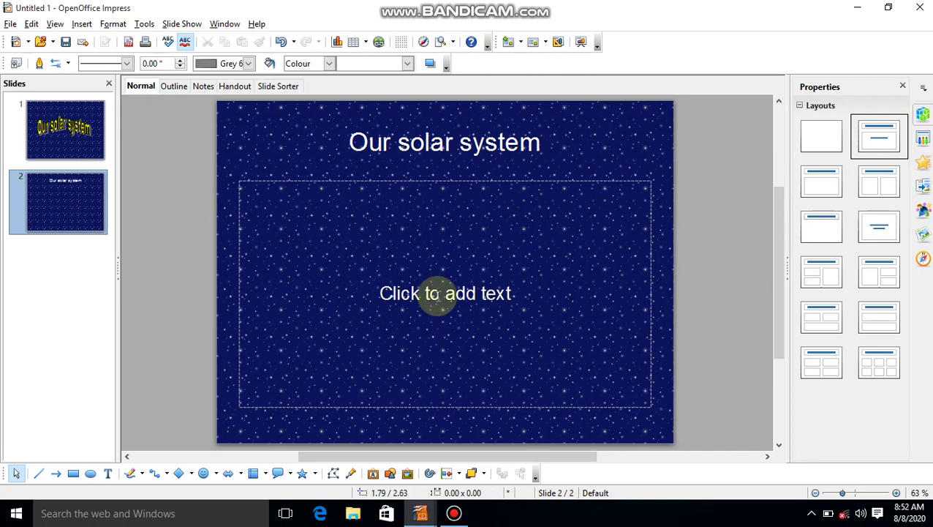
{"action": "left_click", "coordinate": [441, 293]}
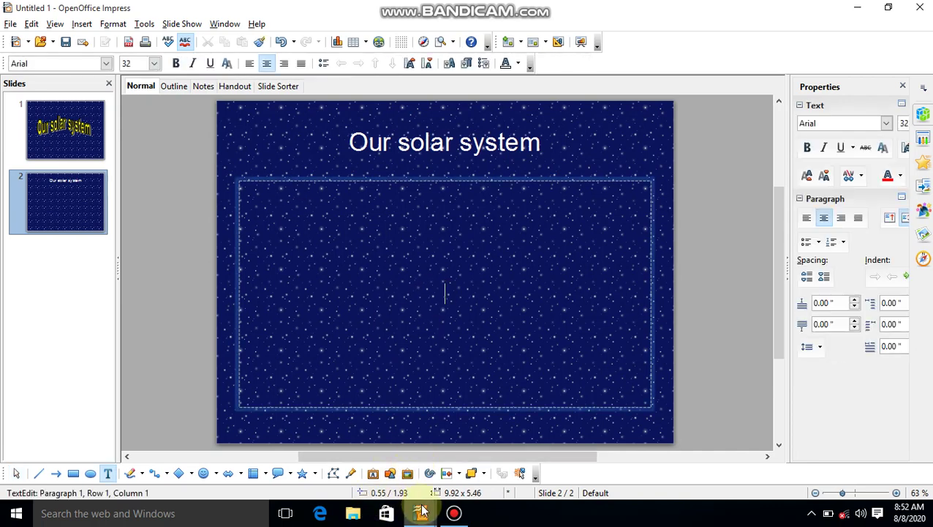
- Select the body paragraph on slide 2 of the finished solar system presentation
{"action": "mouse_move", "coordinate": [422, 512]}
{"action": "left_click", "coordinate": [353, 454]}
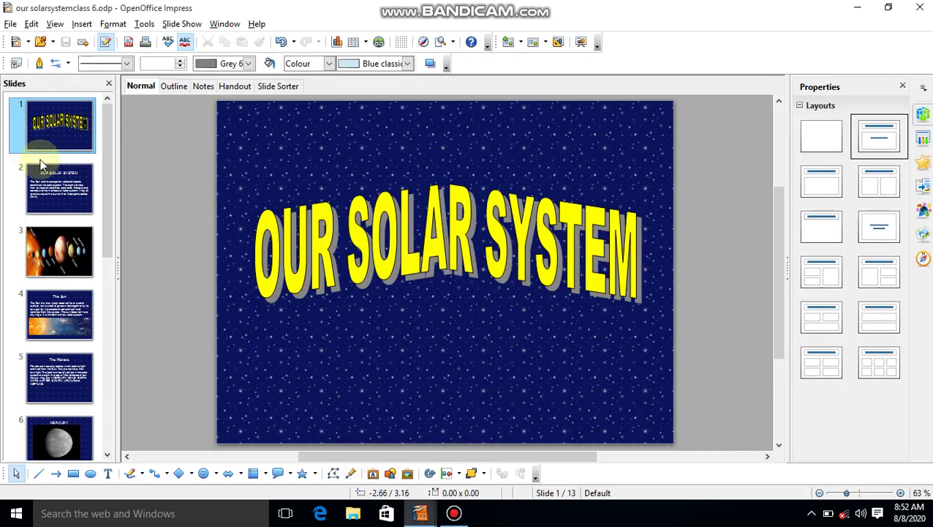
{"action": "left_click", "coordinate": [59, 187]}
{"action": "double_click", "coordinate": [245, 228]}
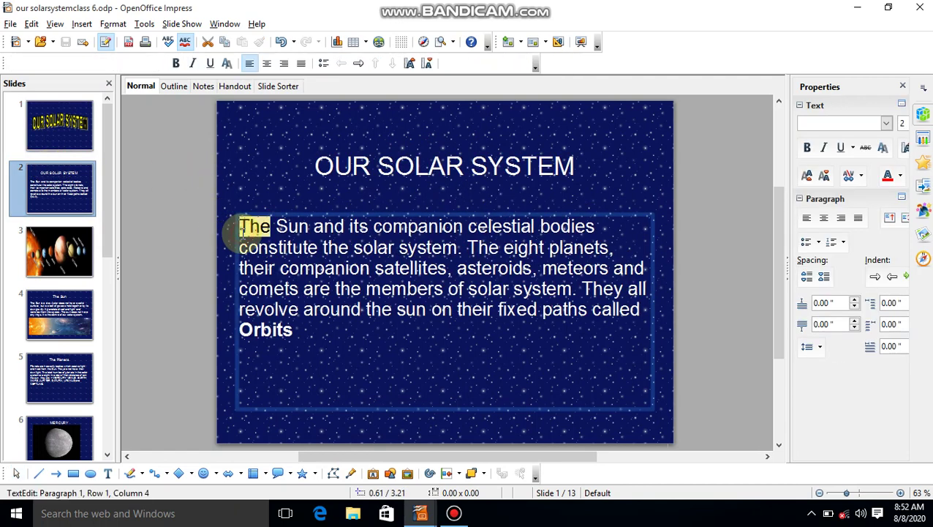
{"action": "key", "text": "shift+Down"}
{"action": "key", "text": "shift+Down"}
{"action": "key", "text": "shift+Down"}
{"action": "key", "text": "shift+Down"}
{"action": "key", "text": "shift+Down"}
{"action": "key", "text": "ctrl+c"}
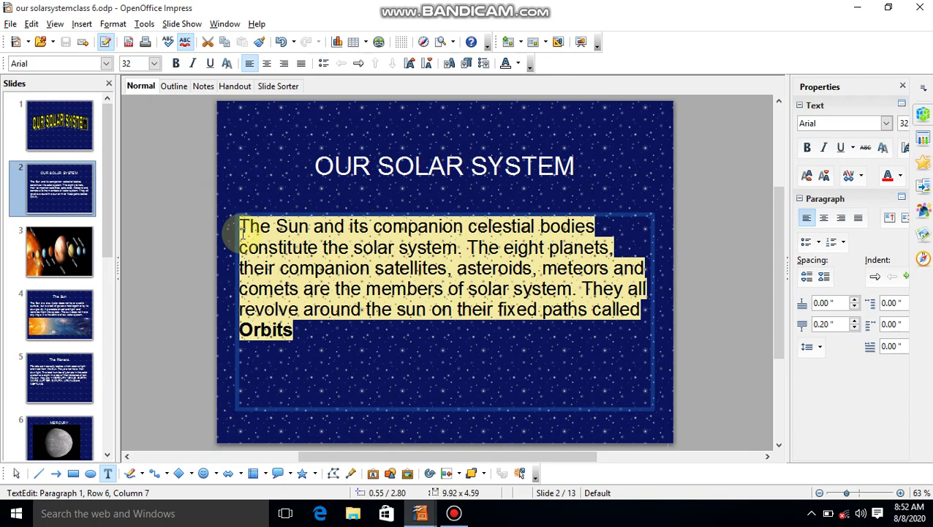
- Paste the paragraph into slide 2's text box in Untitled 1
{"action": "left_click", "coordinate": [422, 512]}
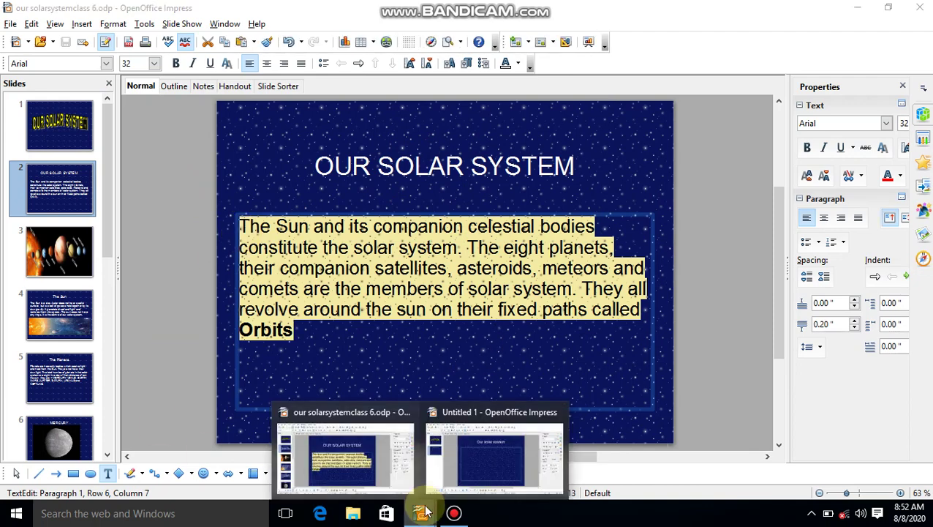
{"action": "left_click", "coordinate": [492, 451]}
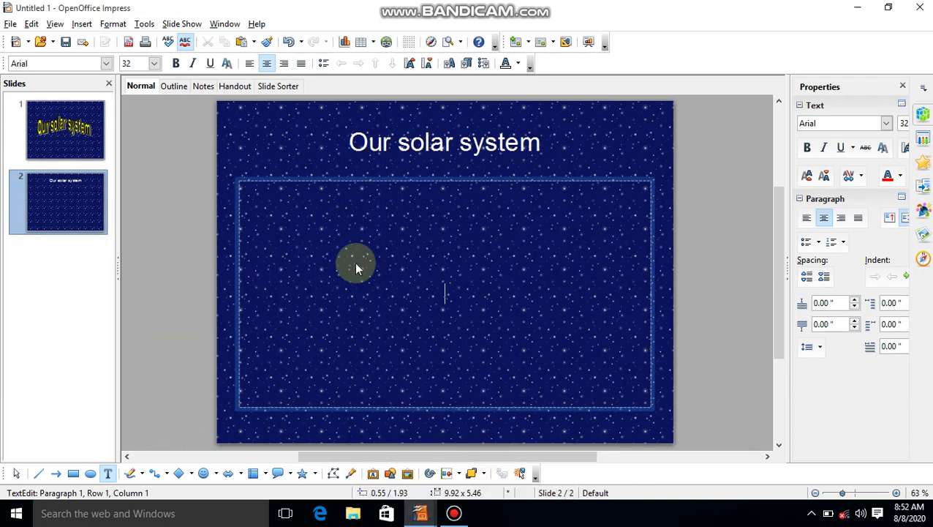
{"action": "key", "text": "ctrl+v"}
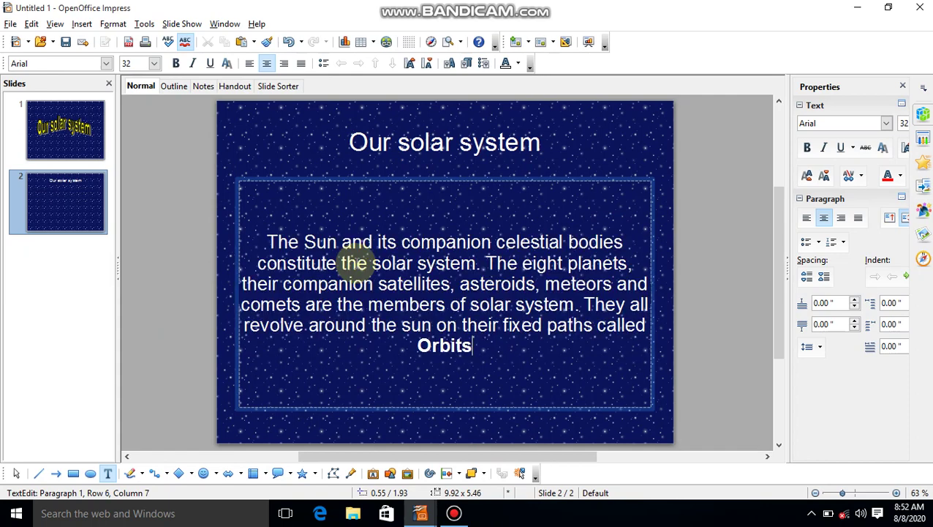
{"action": "left_click", "coordinate": [322, 153]}
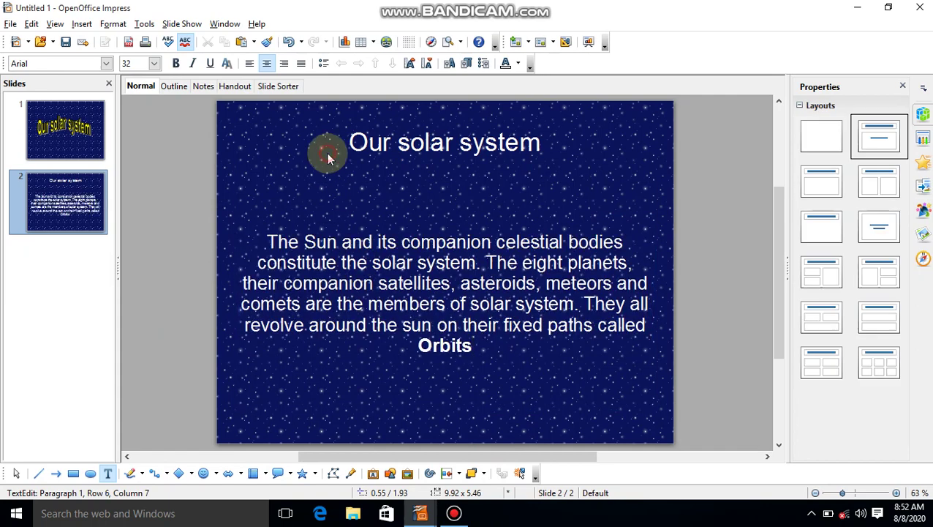
- Insert a new slide 3 after slide 2, leaving its title and content placeholders empty
{"action": "right_click", "coordinate": [100, 192]}
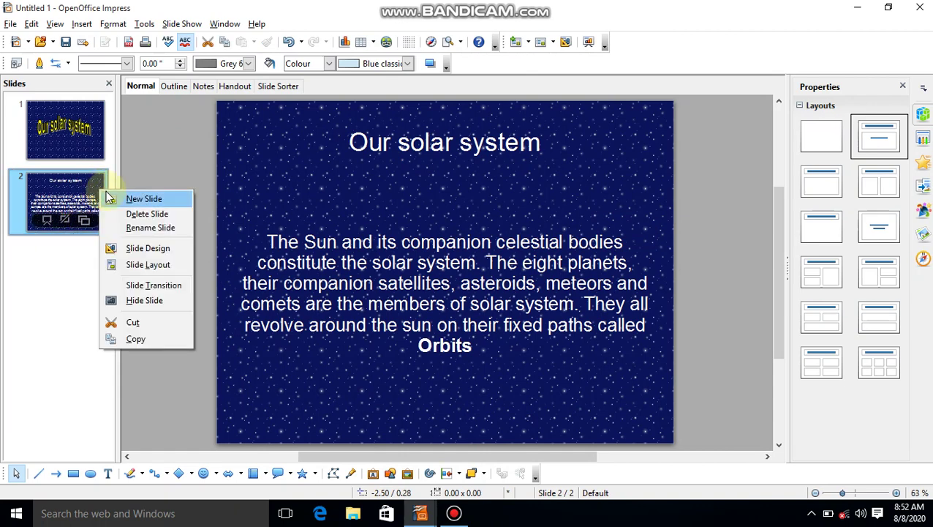
{"action": "left_click", "coordinate": [116, 196]}
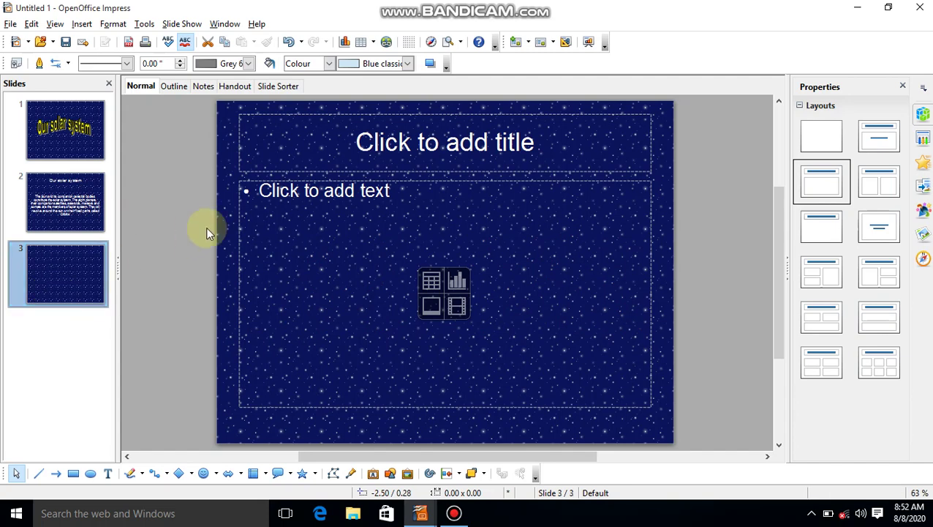
{"action": "left_click", "coordinate": [430, 141]}
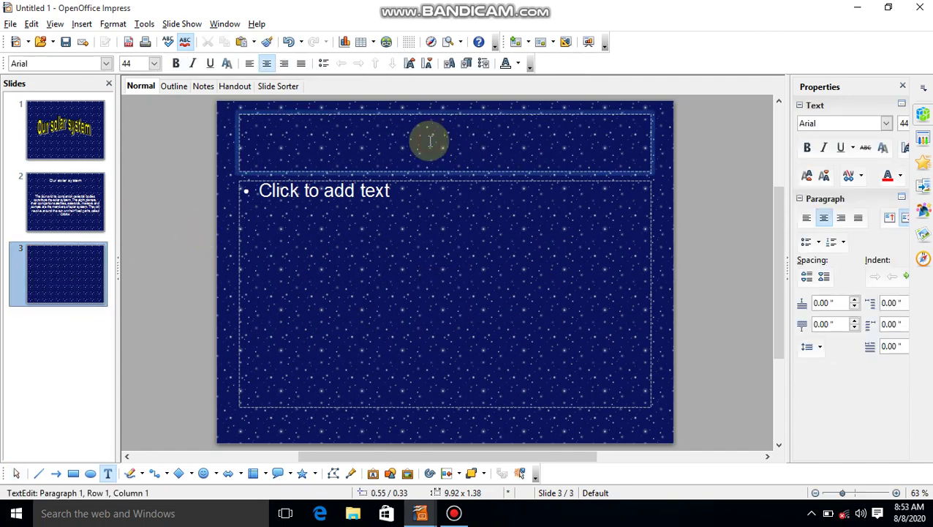
{"action": "left_click", "coordinate": [388, 254]}
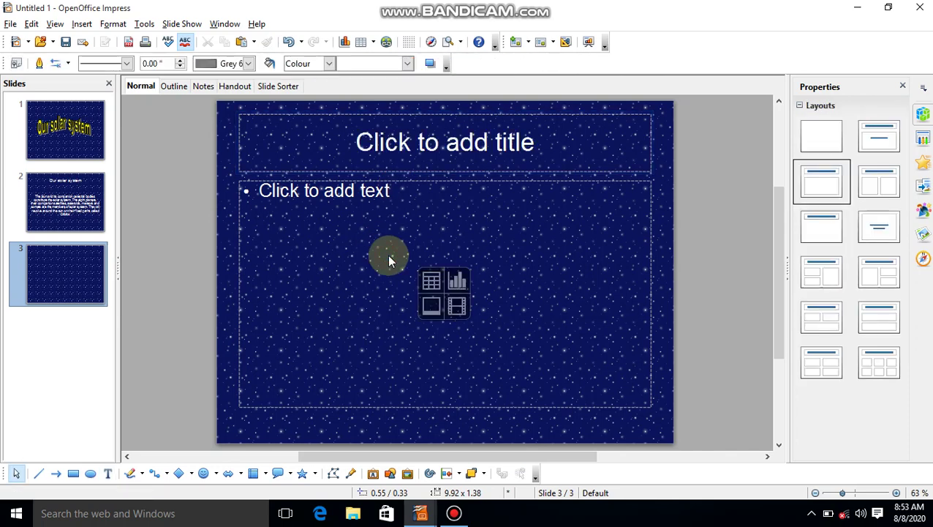
{"action": "left_click", "coordinate": [433, 279]}
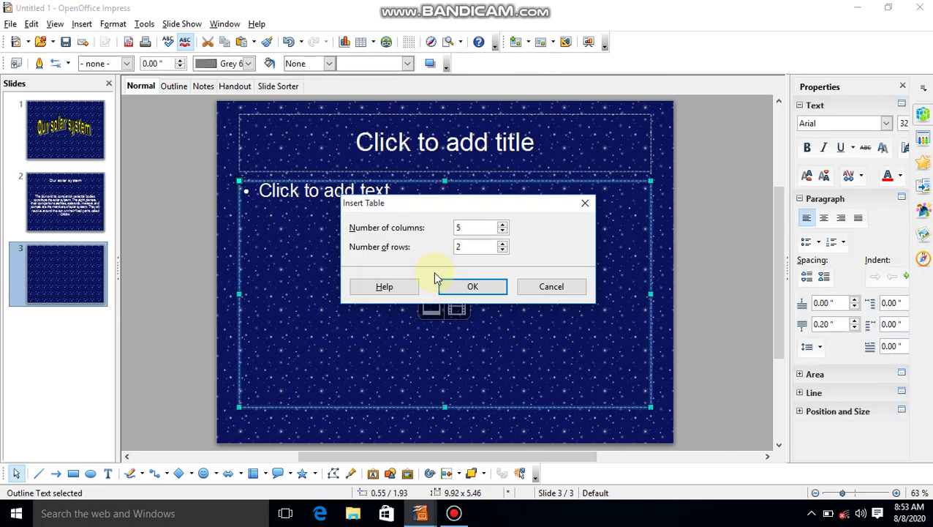
{"action": "left_click", "coordinate": [550, 286]}
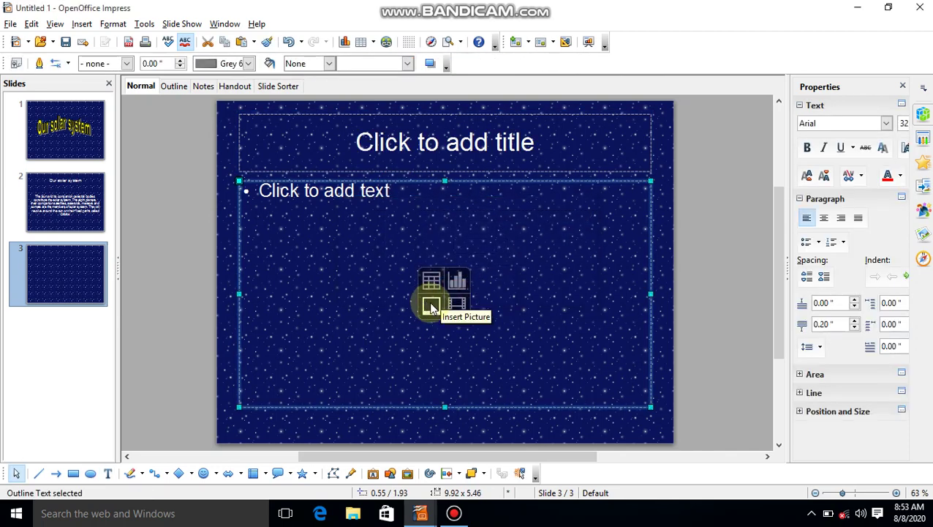
{"action": "left_click", "coordinate": [81, 24]}
- Insert the planetorder picture from file onto slide 3
{"action": "mouse_move", "coordinate": [91, 231]}
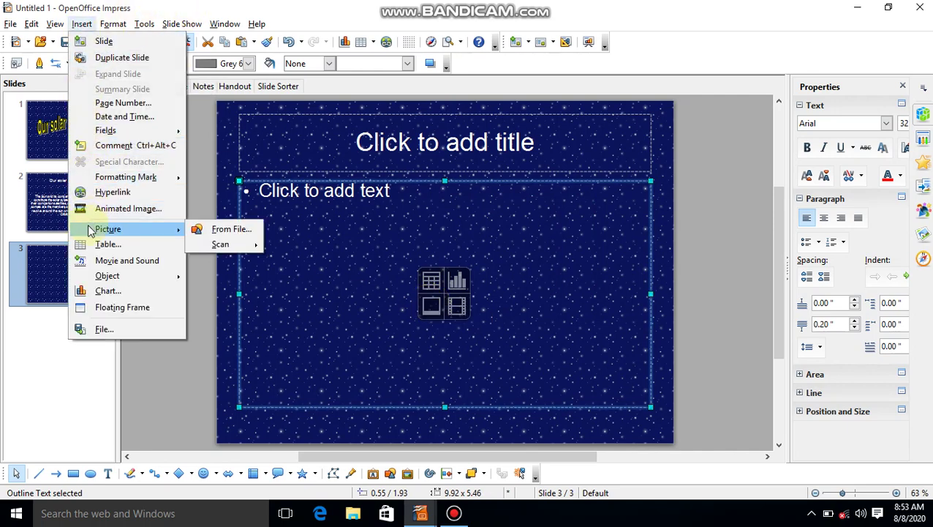
{"action": "left_click", "coordinate": [210, 228]}
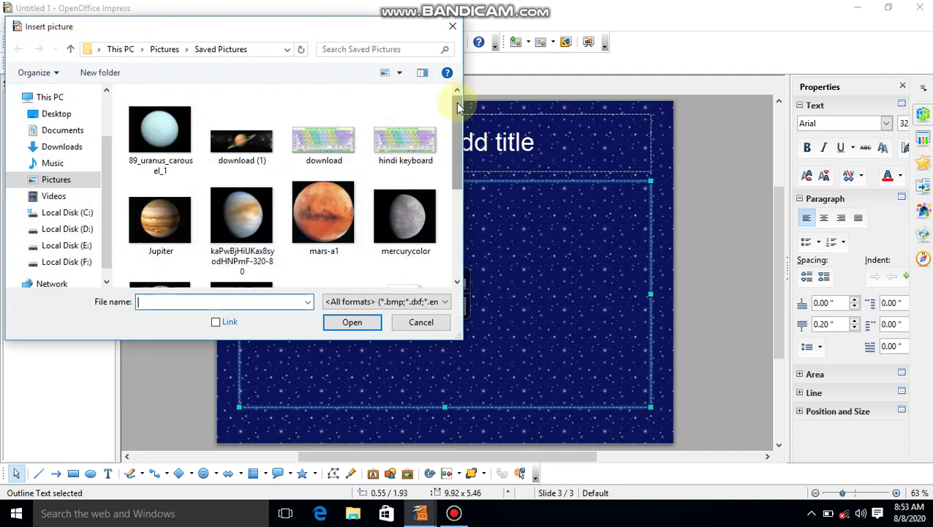
{"action": "left_click_drag", "start_coordinate": [456, 112], "coordinate": [455, 186]}
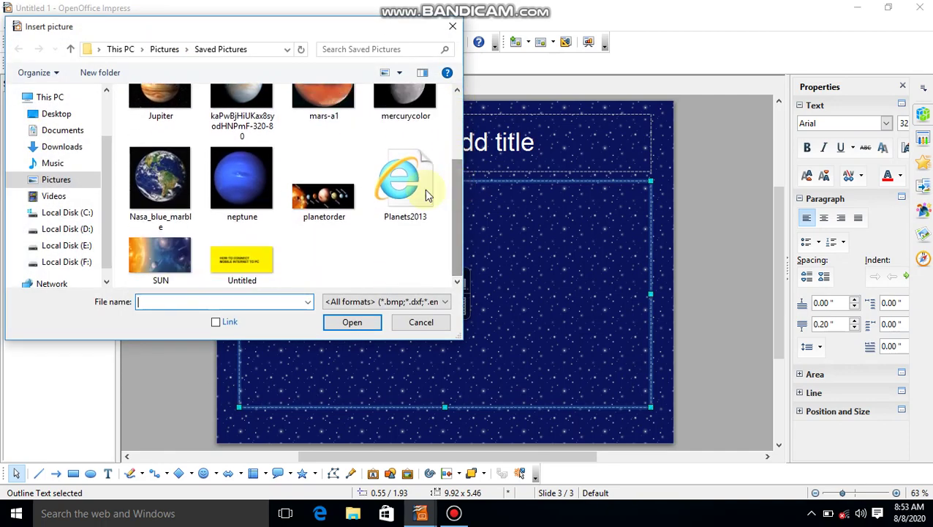
{"action": "left_click", "coordinate": [323, 195]}
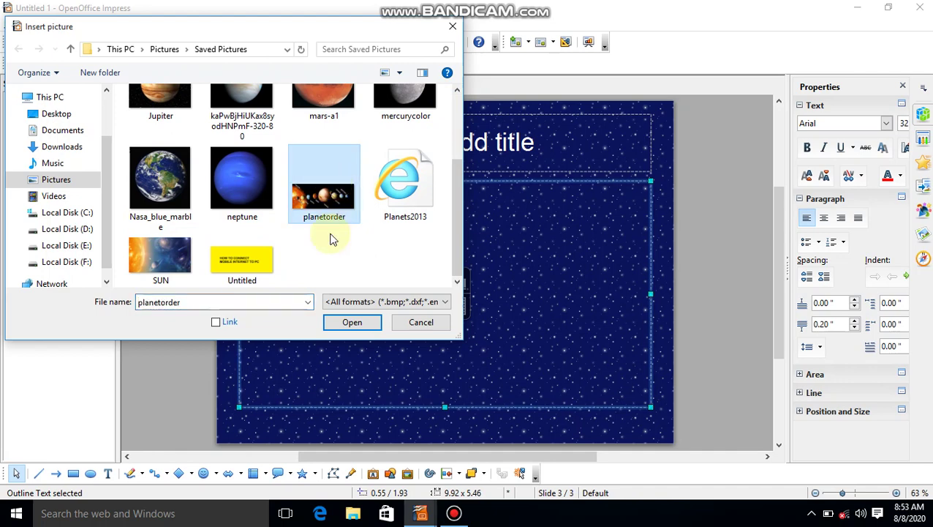
{"action": "left_click", "coordinate": [350, 323]}
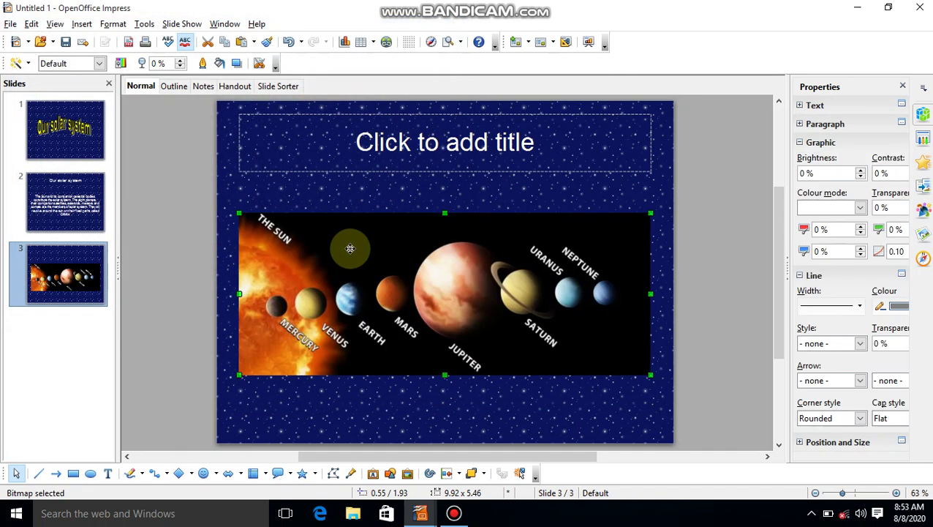
- Stretch the planet picture up and down to fill the area below the title
{"action": "left_click_drag", "start_coordinate": [443, 211], "coordinate": [443, 167]}
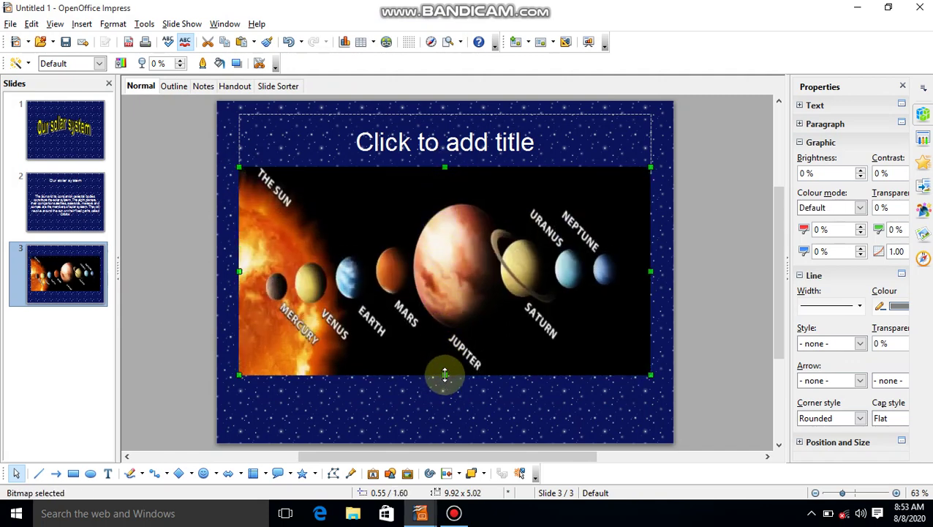
{"action": "left_click_drag", "start_coordinate": [444, 375], "coordinate": [434, 412]}
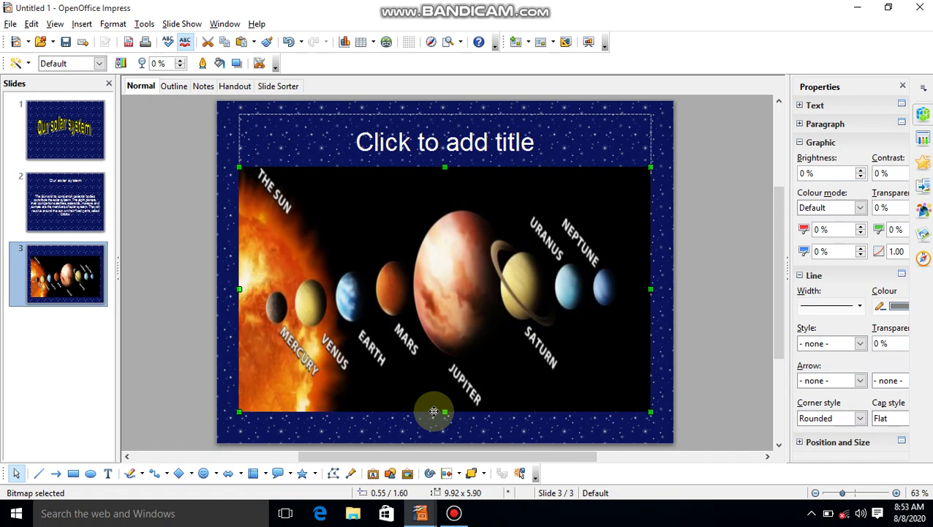
{"action": "left_click", "coordinate": [661, 155]}
{"action": "left_click", "coordinate": [506, 216]}
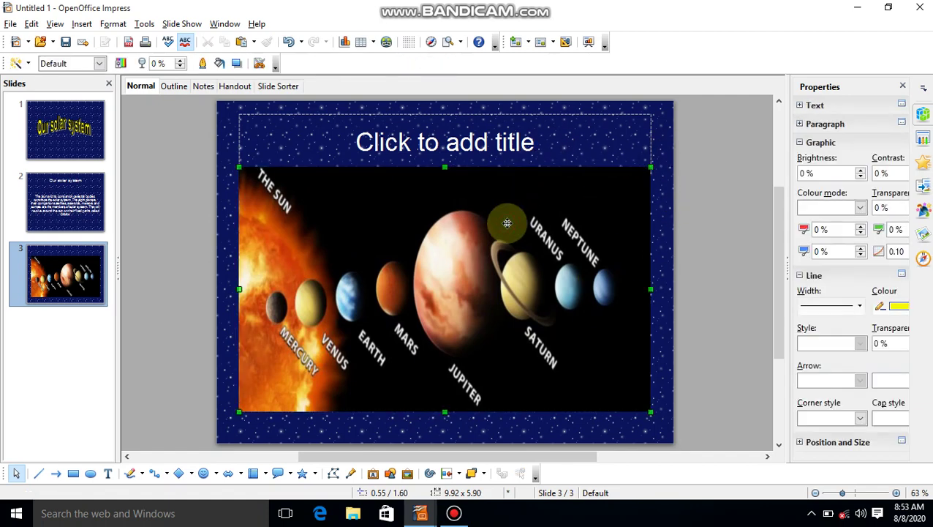
{"action": "left_click", "coordinate": [85, 256]}
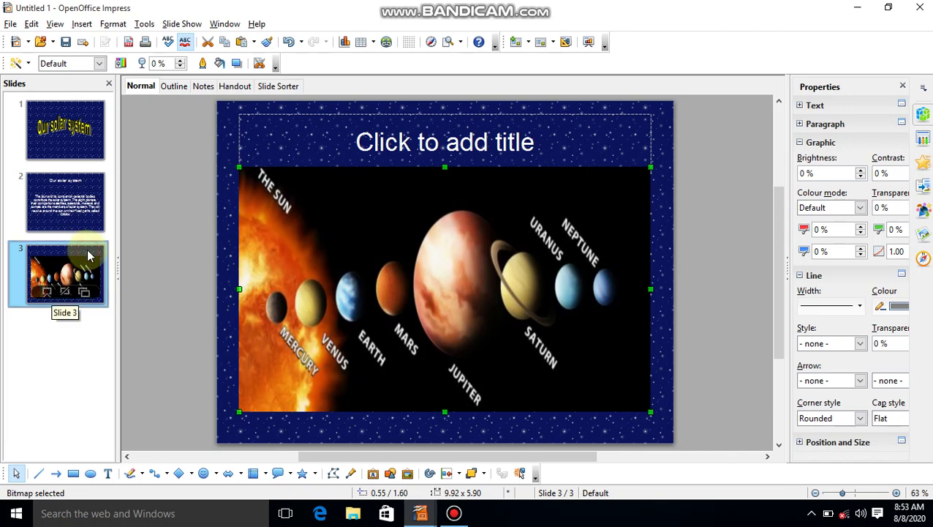
- Insert a new slide after slide 3 and enter 'The Sun' as its title
{"action": "right_click", "coordinate": [103, 303]}
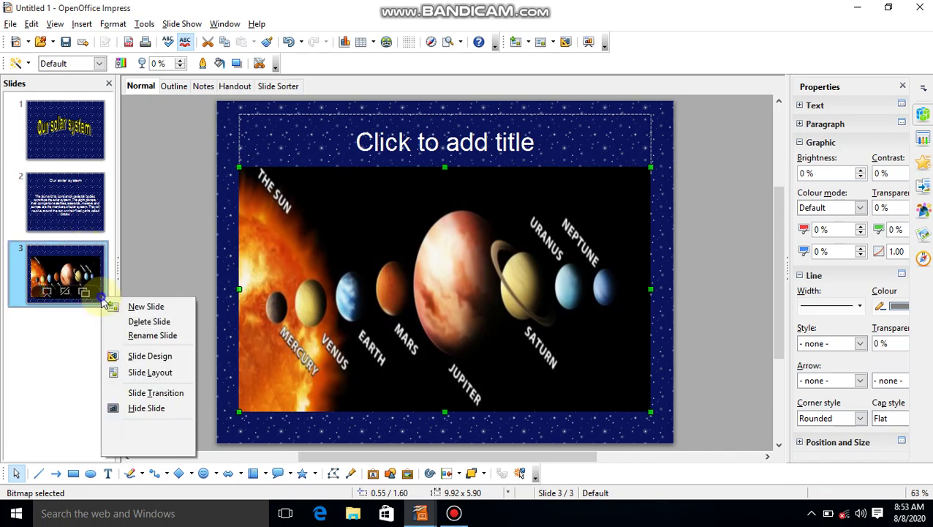
{"action": "left_click", "coordinate": [130, 307]}
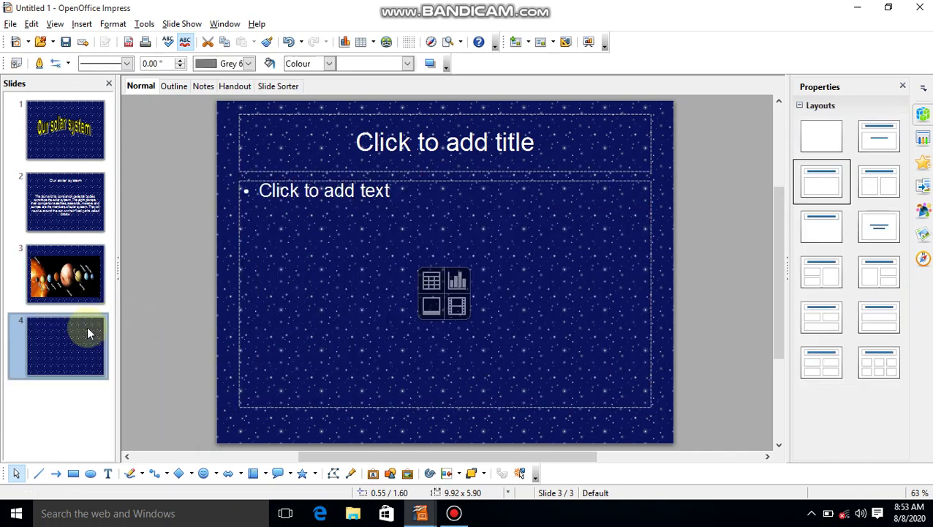
{"action": "left_click", "coordinate": [407, 150]}
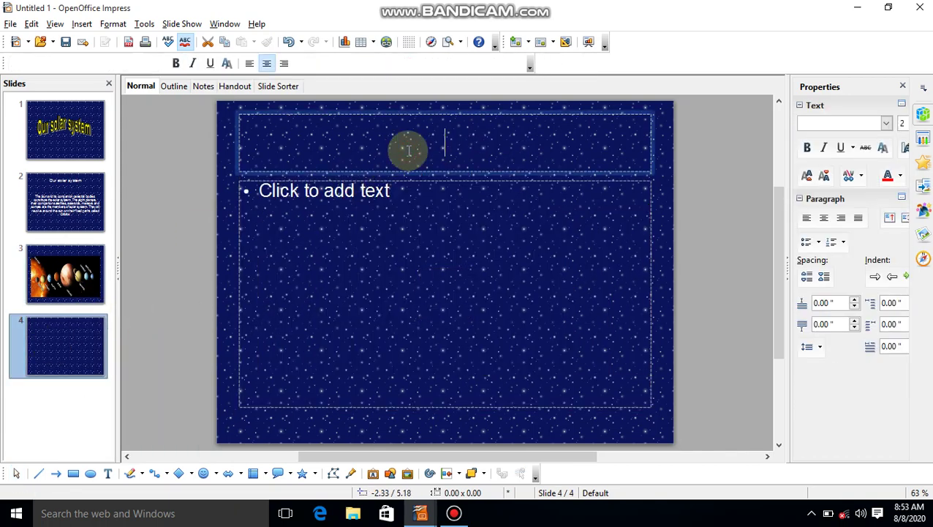
{"action": "type", "text": "the sun"}
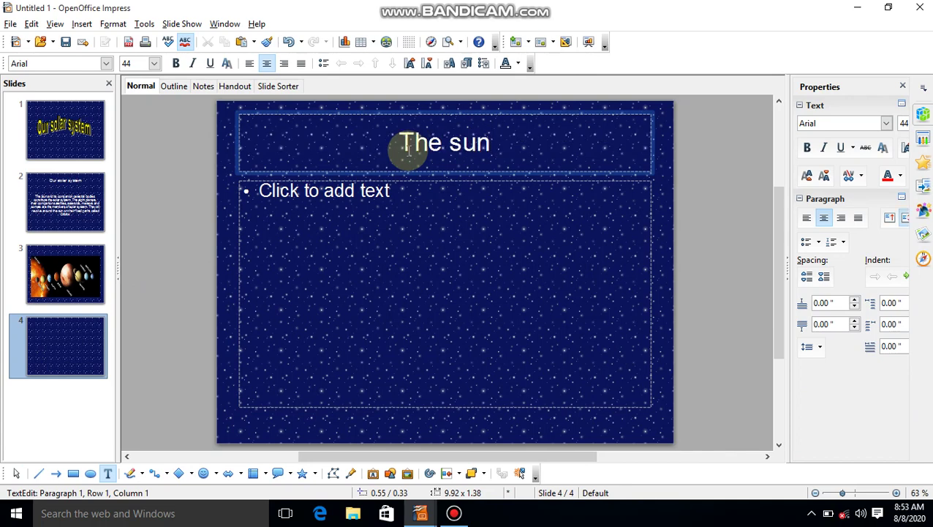
{"action": "key", "text": "BackSpace"}
{"action": "key", "text": "BackSpace"}
{"action": "key", "text": "BackSpace"}
{"action": "type", "text": "Sun"}
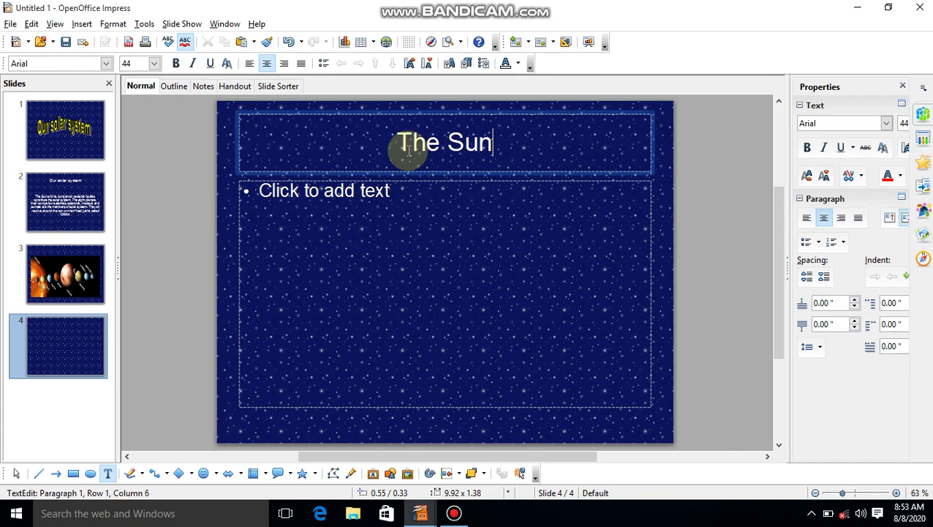
{"action": "left_click", "coordinate": [318, 281]}
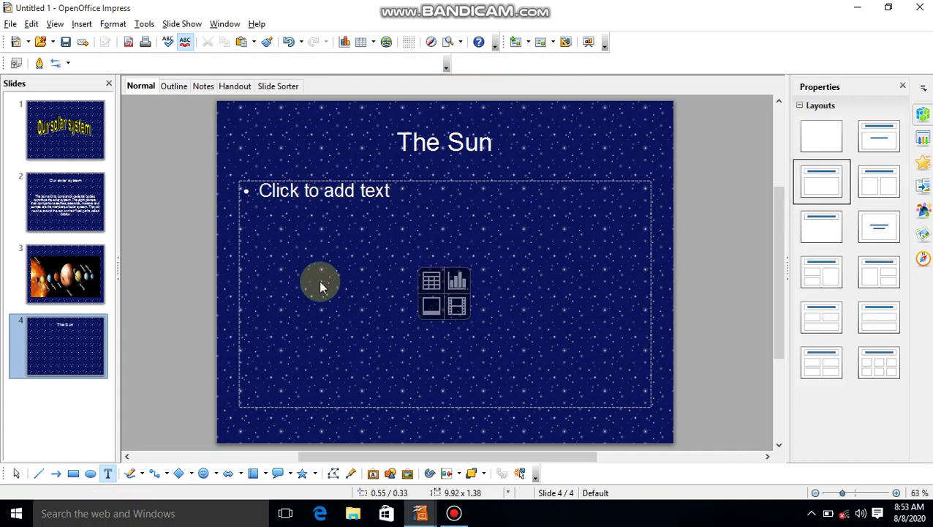